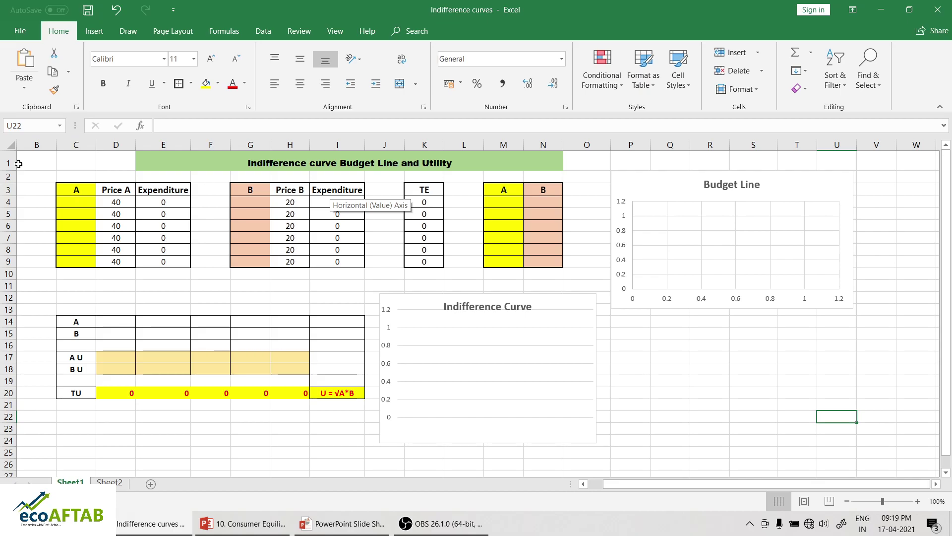
{"action": "key", "text": "ctrl+p"}
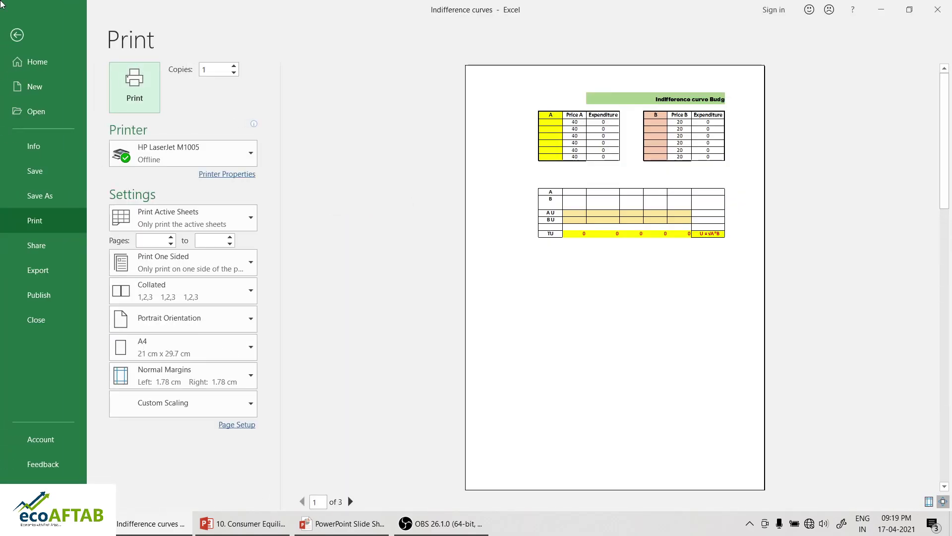
{"action": "left_click", "coordinate": [20, 36]}
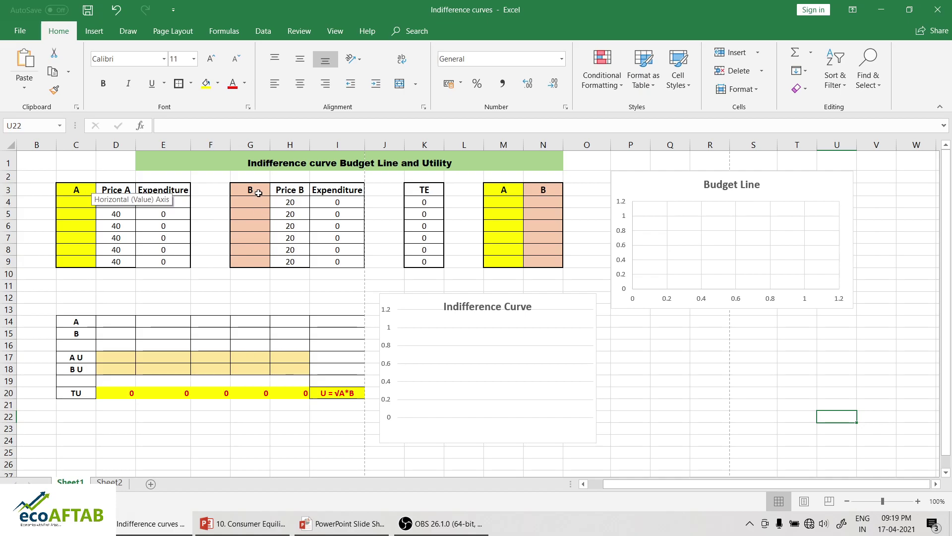
{"action": "left_click", "coordinate": [125, 274]}
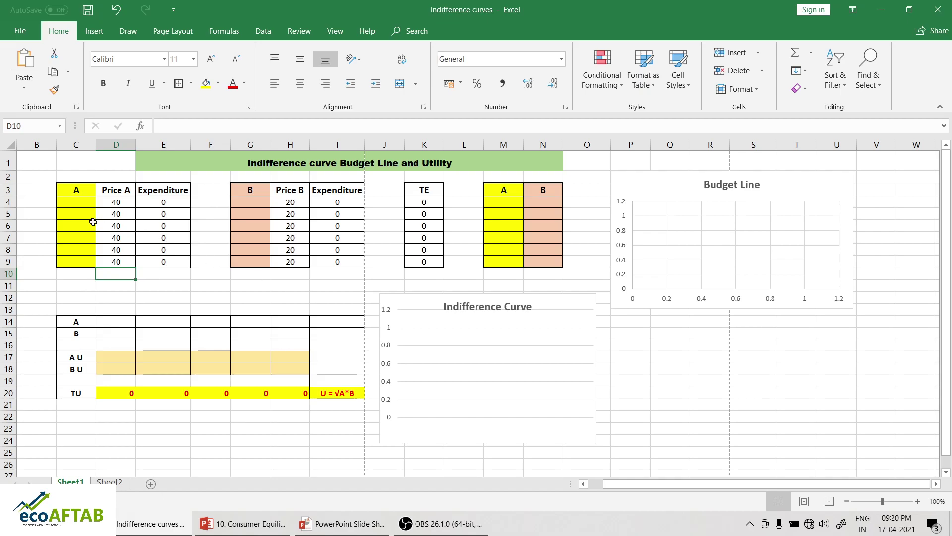
Enter 10 as the quantity of good A in C4, the first row of the budget table.
{"action": "left_click", "coordinate": [82, 203]}
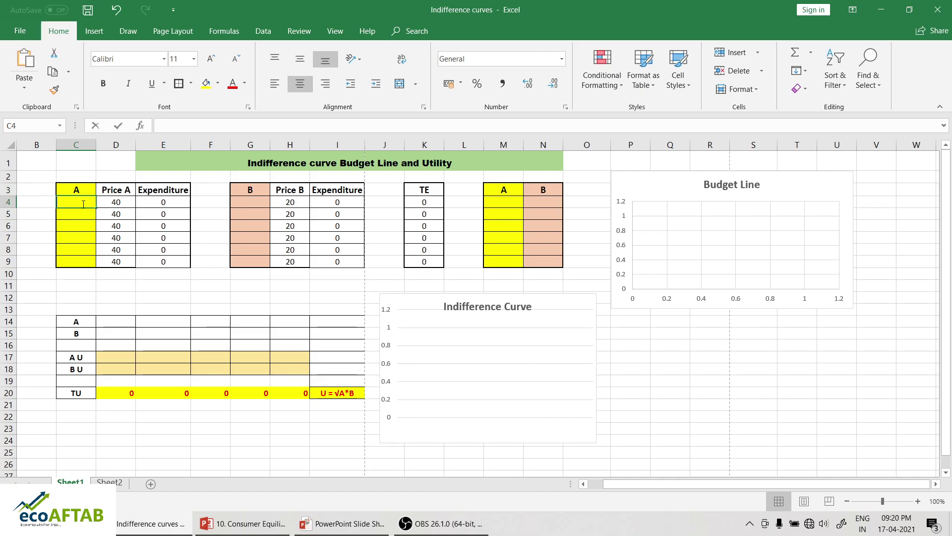
{"action": "type", "text": "10"}
{"action": "key", "text": "Return"}
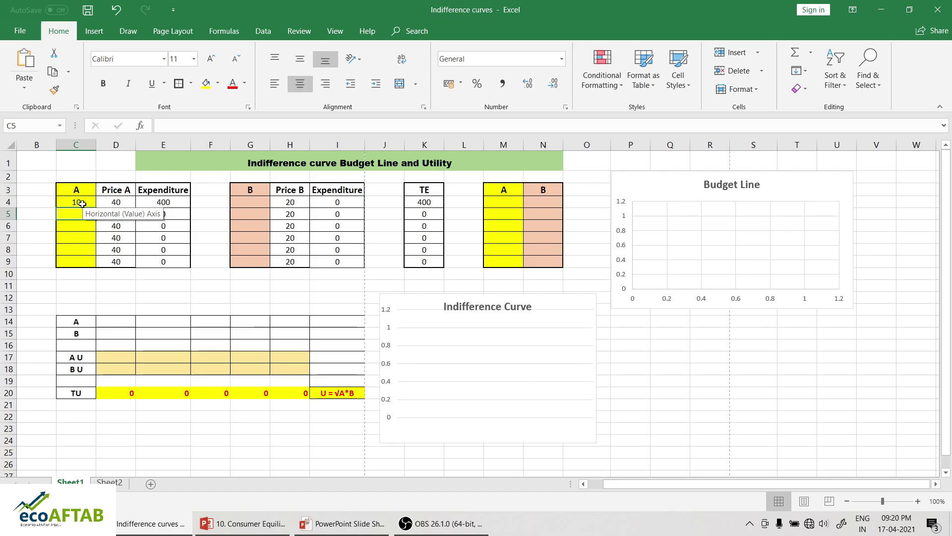
Enter 0 as the quantity of good B in G4, and check the first row's expenditure and TE formulas.
{"action": "key", "text": "Up"}
{"action": "key", "text": "Right"}
{"action": "key", "text": "Right"}
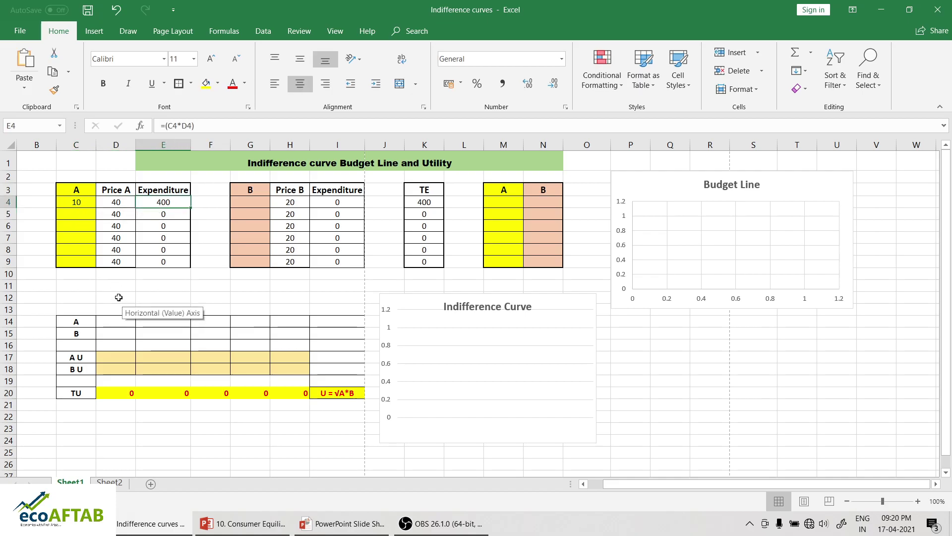
{"action": "key", "text": "Right"}
{"action": "key", "text": "Right"}
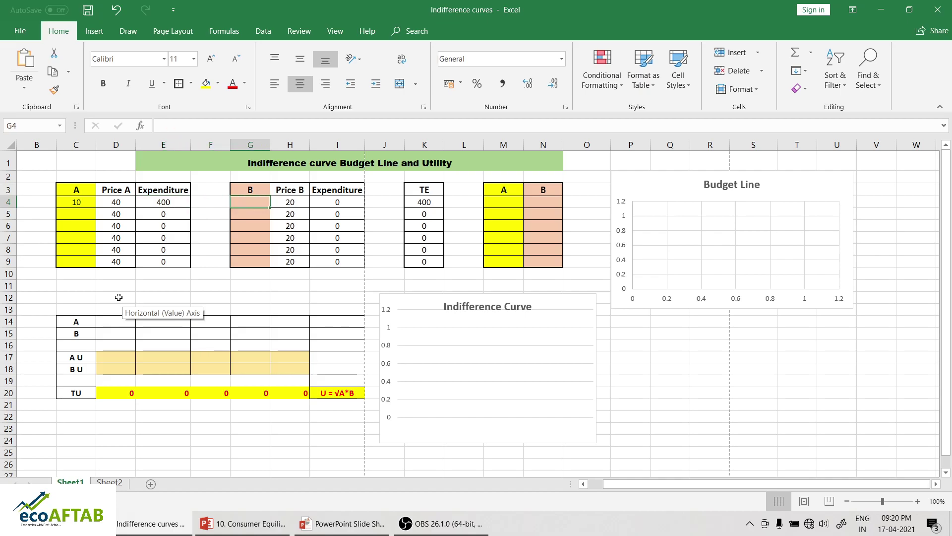
{"action": "type", "text": "0"}
{"action": "key", "text": "Right"}
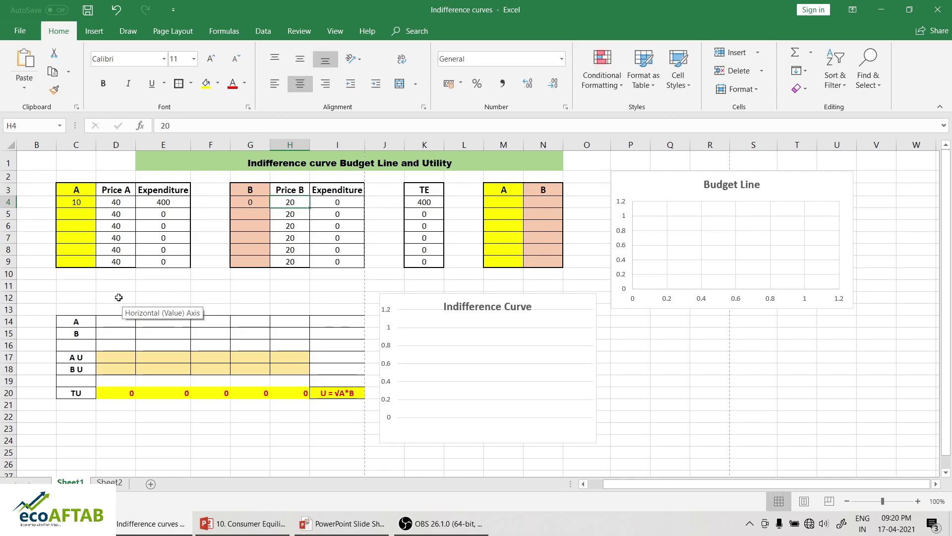
{"action": "key", "text": "Right"}
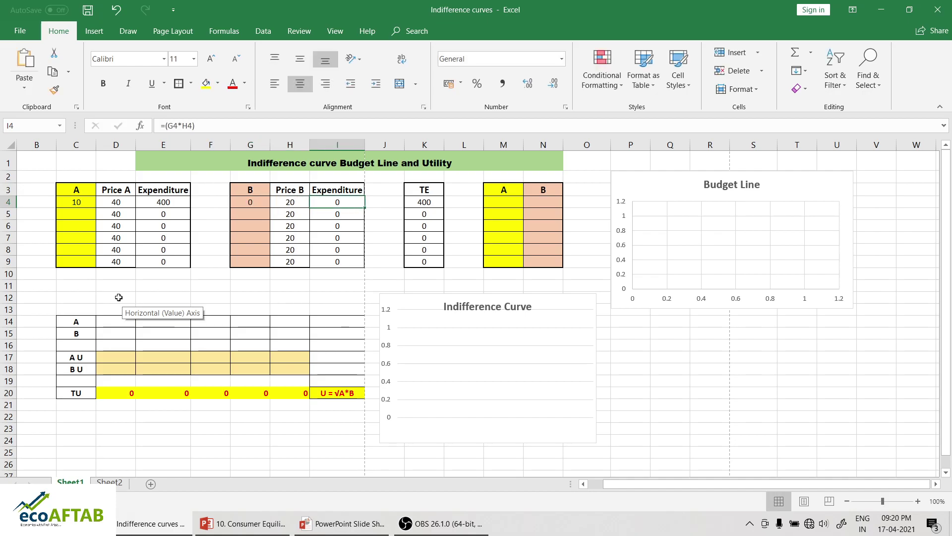
{"action": "key", "text": "Right"}
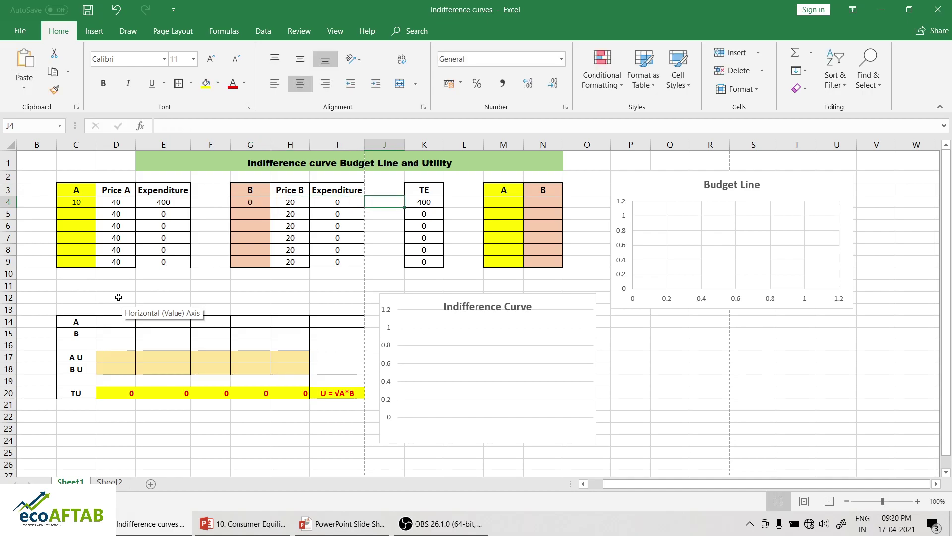
{"action": "key", "text": "Right"}
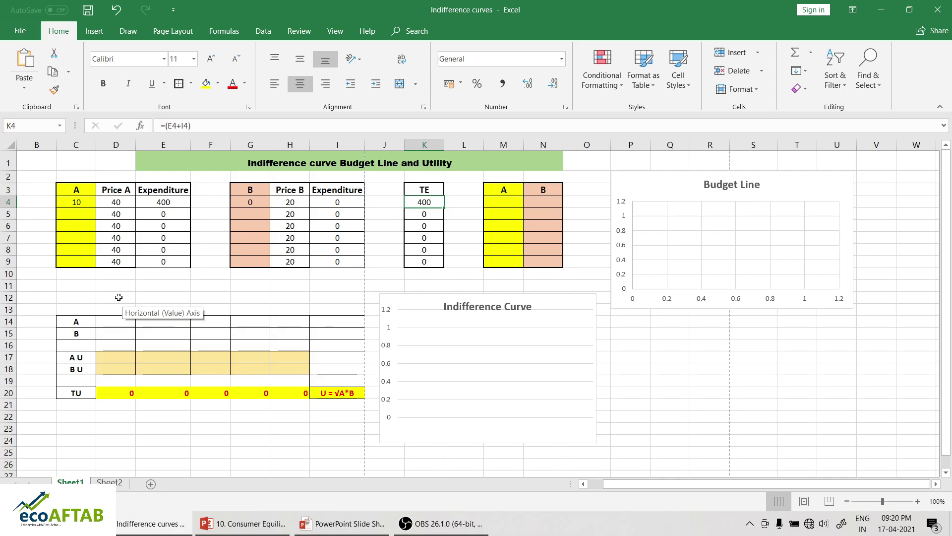
Enter 9 as the quantity of good A in C5, the second row of the budget table.
{"action": "key", "text": "Left"}
{"action": "key", "text": "Left"}
{"action": "key", "text": "Left"}
{"action": "key", "text": "Left"}
{"action": "key", "text": "Left"}
{"action": "key", "text": "Left"}
{"action": "key", "text": "Left"}
{"action": "key", "text": "Left"}
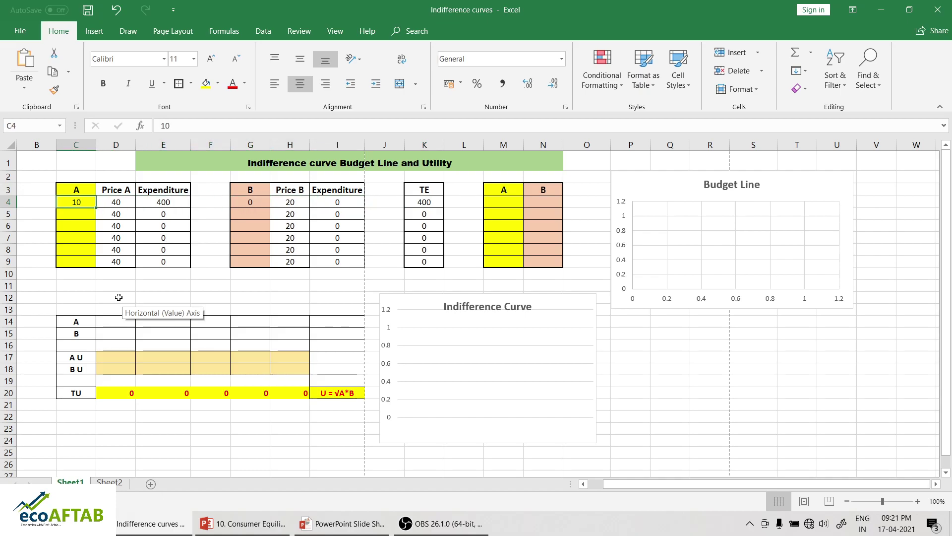
{"action": "key", "text": "Down"}
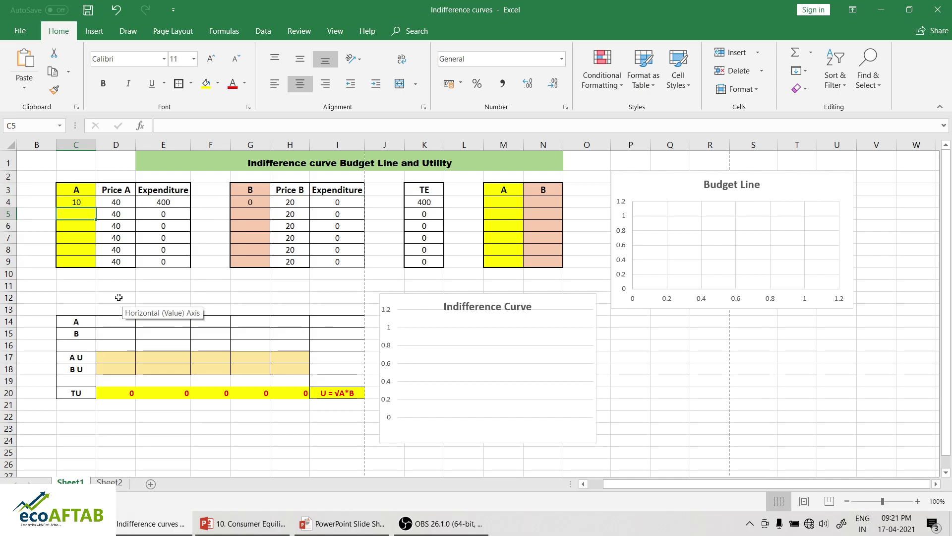
{"action": "type", "text": "9"}
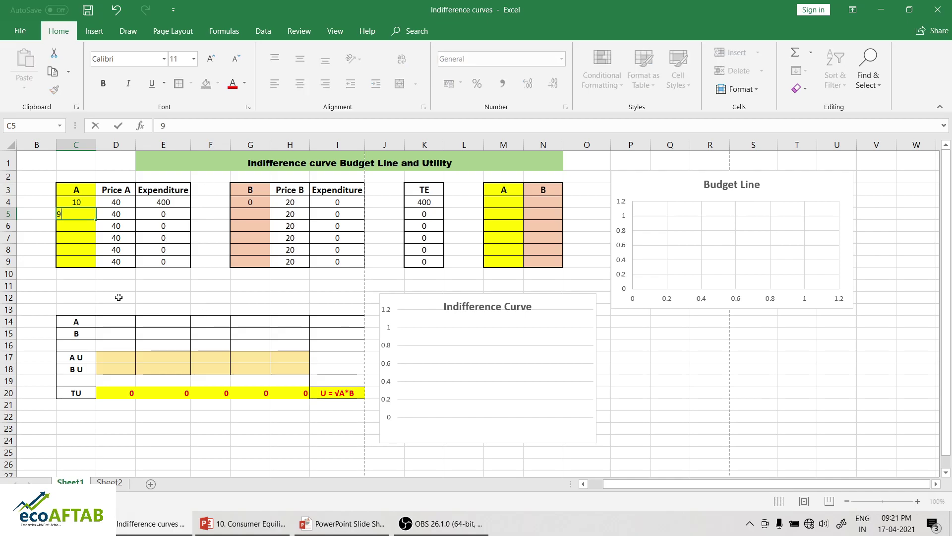
{"action": "key", "text": "Tab"}
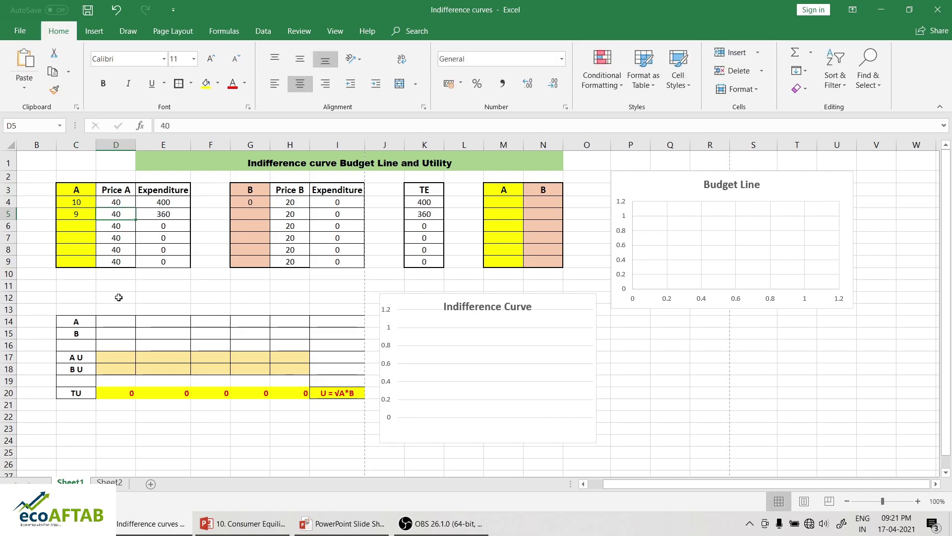
Enter 2 as the quantity of good B in G5, and check the second row's total expenditure.
{"action": "key", "text": "Tab"}
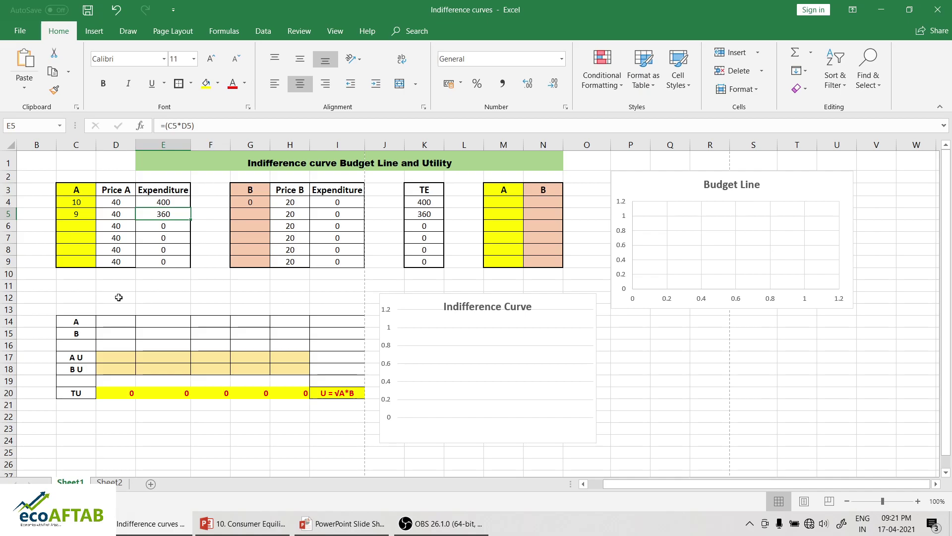
{"action": "key", "text": "Tab"}
{"action": "key", "text": "Tab"}
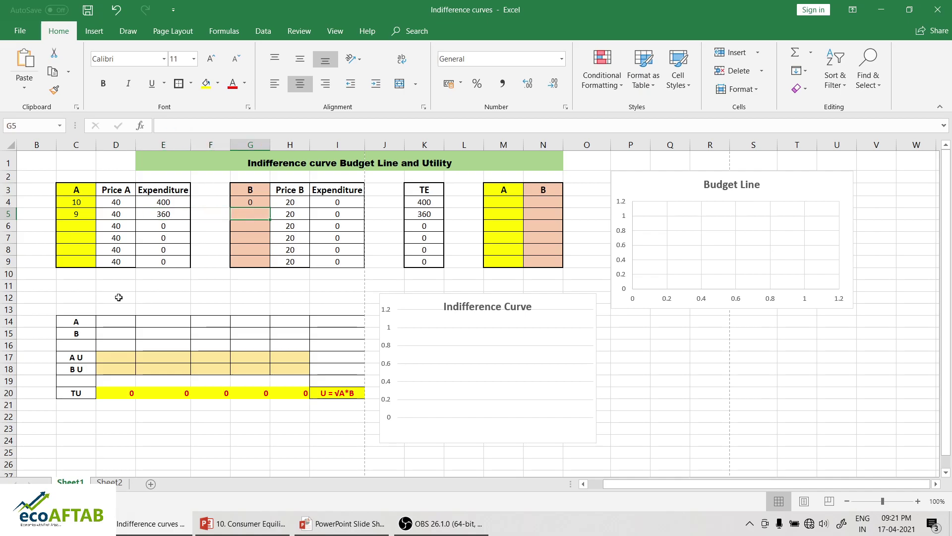
{"action": "type", "text": "2"}
{"action": "key", "text": "Tab"}
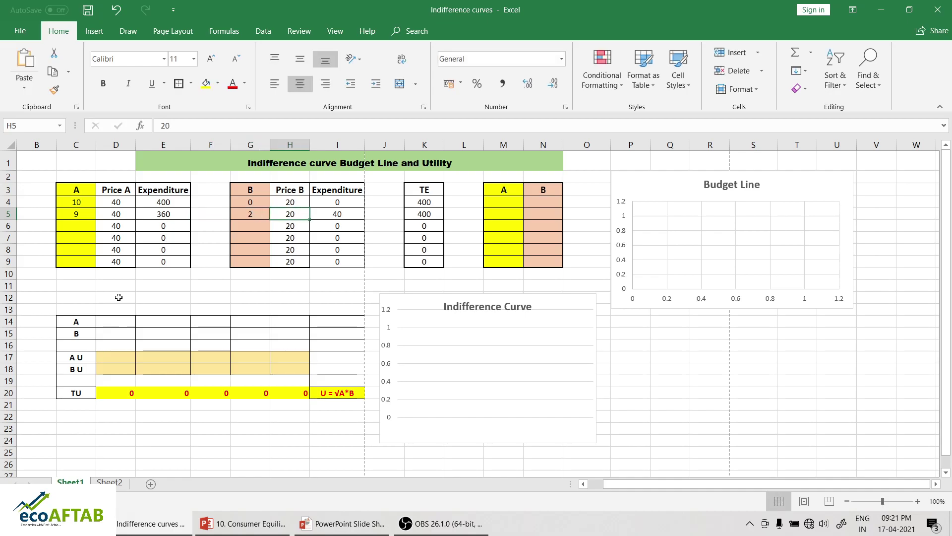
{"action": "key", "text": "Tab"}
{"action": "key", "text": "Tab"}
{"action": "key", "text": "Tab"}
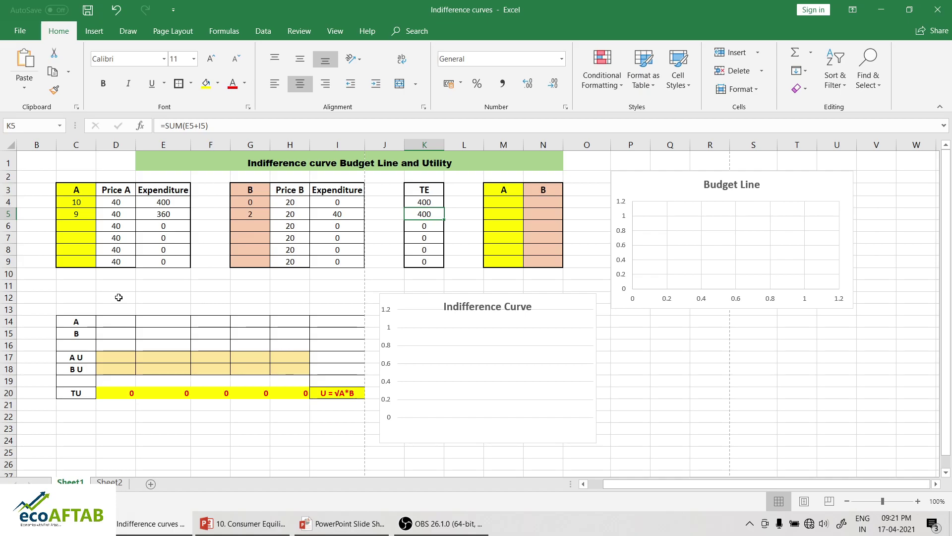
Enter 8 as the quantity of good A in C6, the third row of the budget table.
{"action": "key", "text": "Left"}
{"action": "key", "text": "Left"}
{"action": "key", "text": "Left"}
{"action": "key", "text": "Left"}
{"action": "key", "text": "Left"}
{"action": "key", "text": "Left"}
{"action": "key", "text": "Left"}
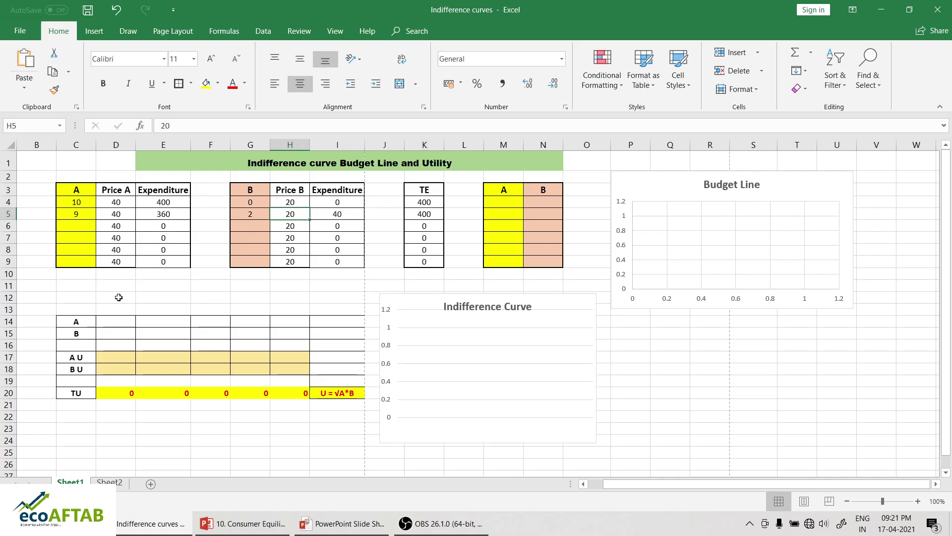
{"action": "key", "text": "Left"}
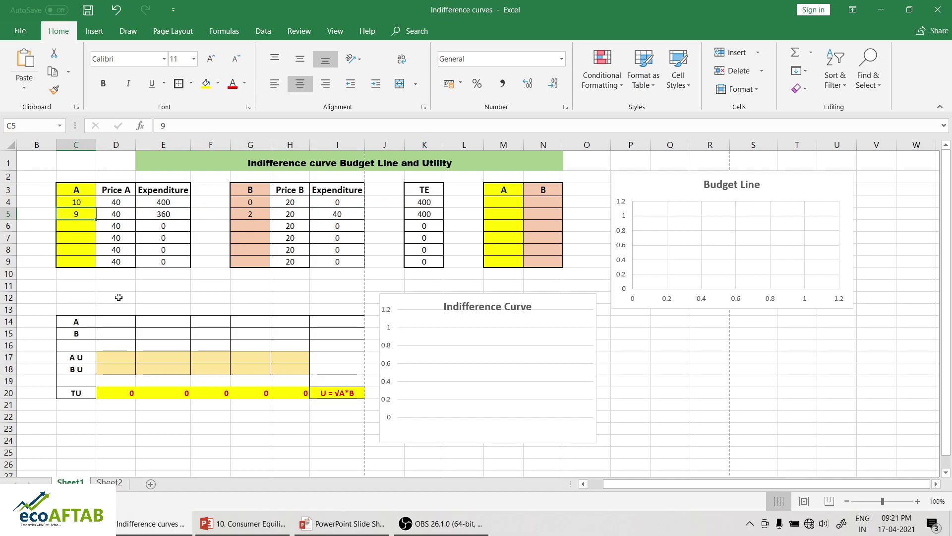
{"action": "key", "text": "Down"}
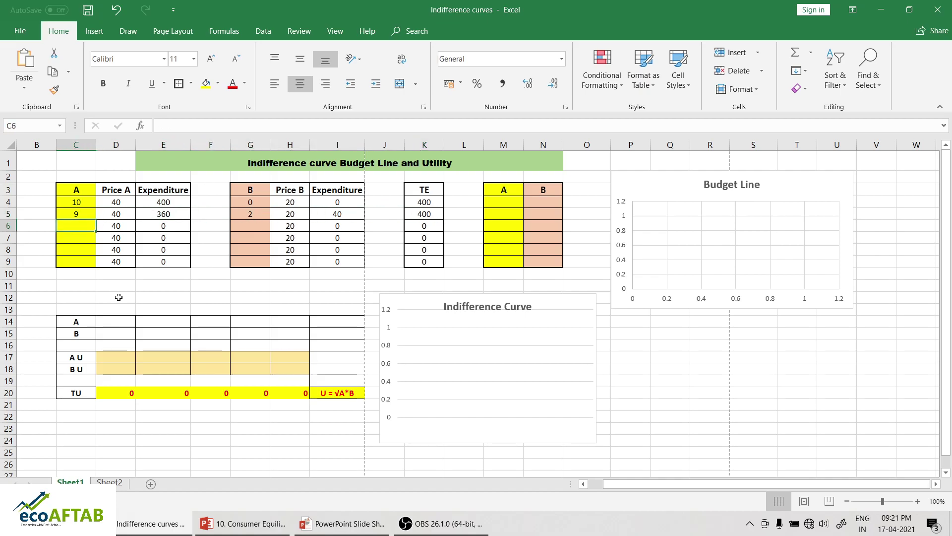
{"action": "type", "text": "8"}
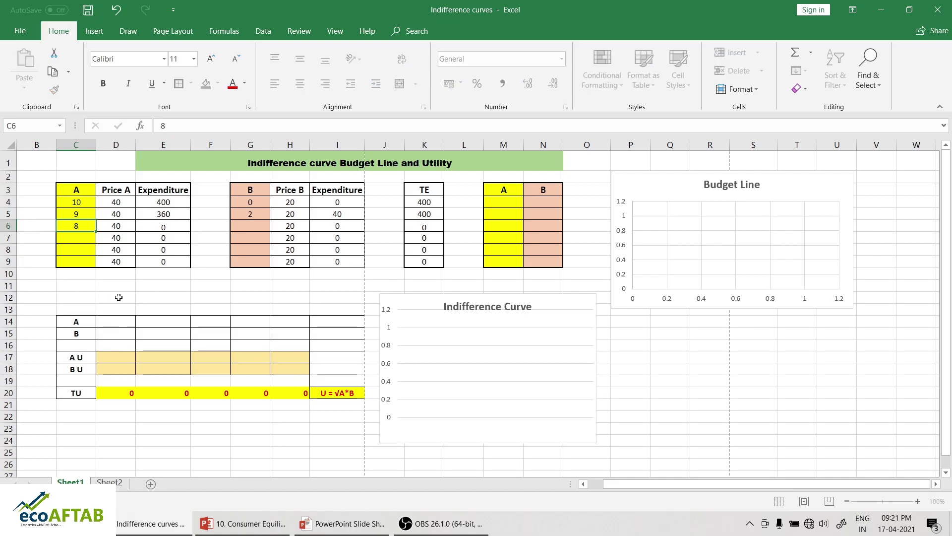
Enter 4 as the quantity of good B in G6, and compare the TE values of the first three rows.
{"action": "key", "text": "Right"}
{"action": "key", "text": "Right"}
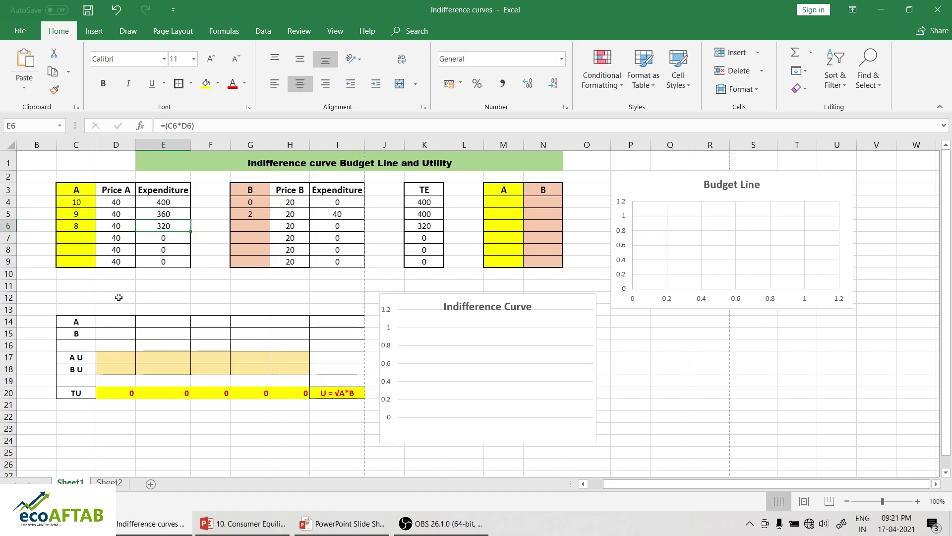
{"action": "key", "text": "Right"}
{"action": "key", "text": "Right"}
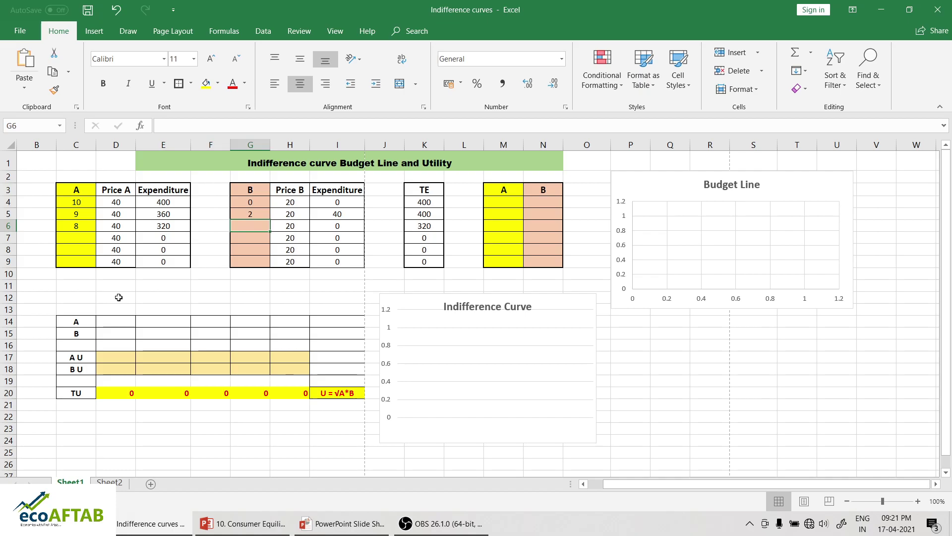
{"action": "type", "text": "4"}
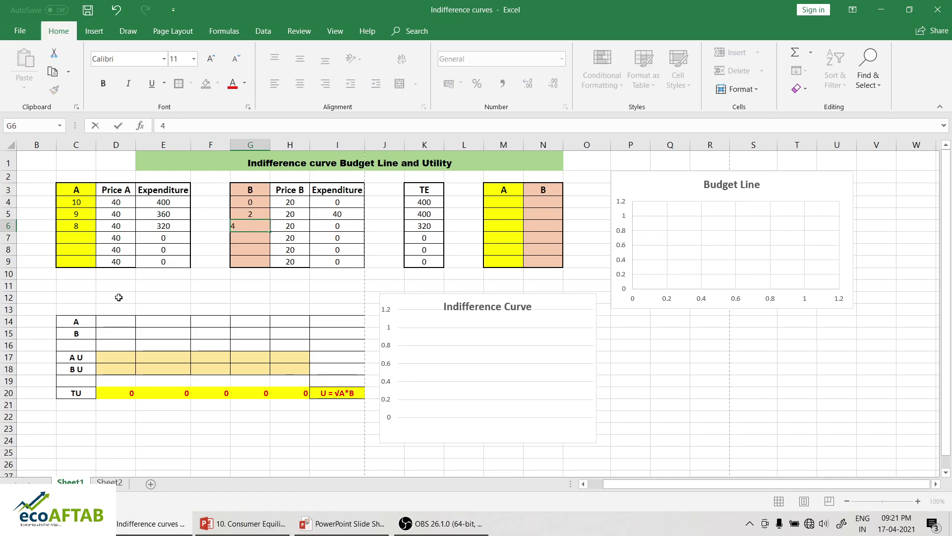
{"action": "key", "text": "Right"}
{"action": "key", "text": "Right"}
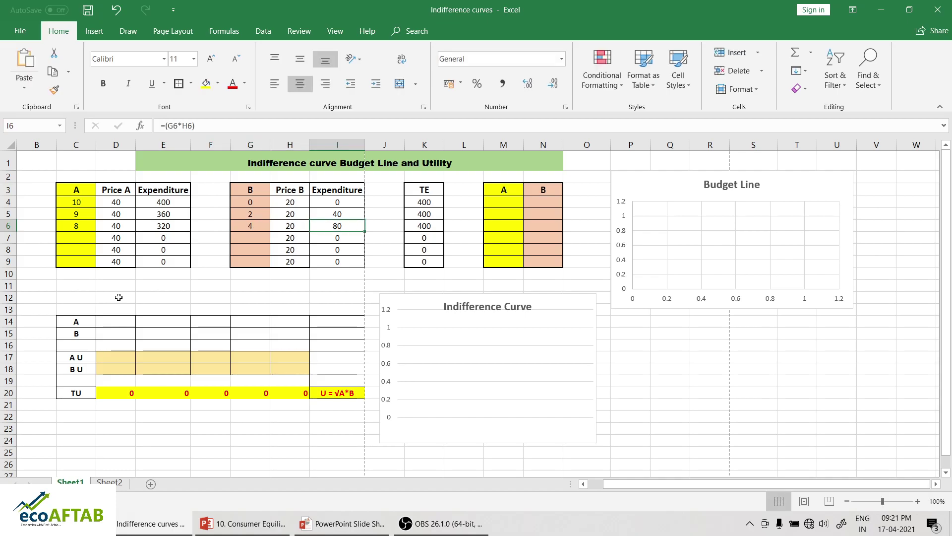
{"action": "key", "text": "Right"}
{"action": "key", "text": "Right"}
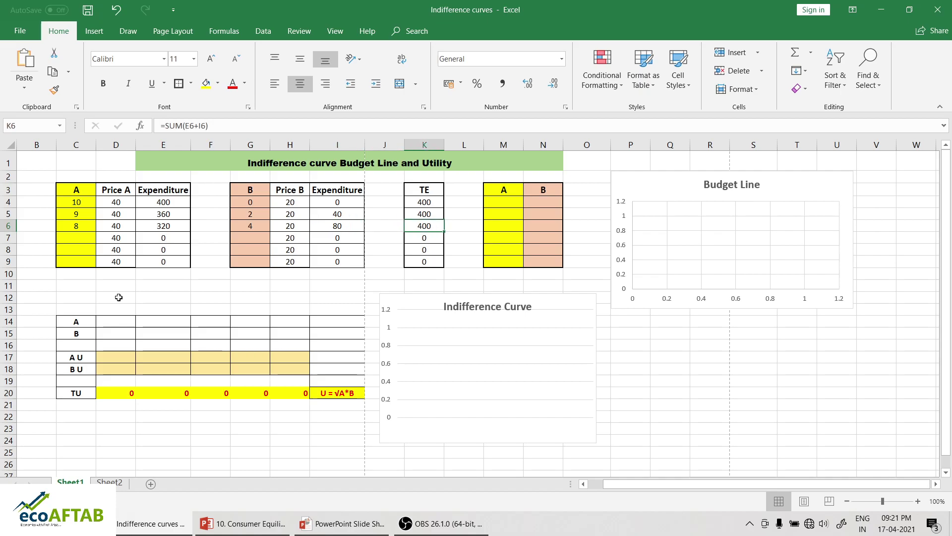
{"action": "key", "text": "Up"}
{"action": "key", "text": "Up"}
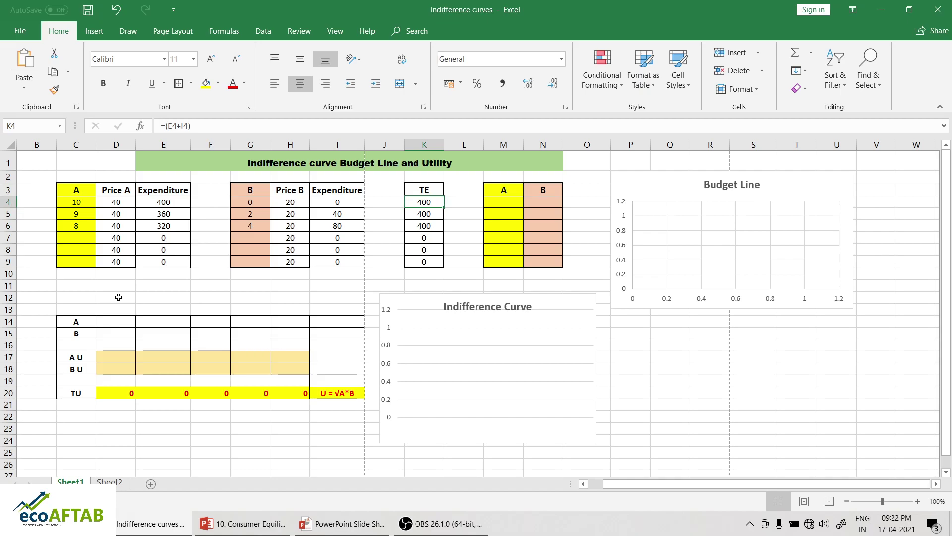
{"action": "key", "text": "Down"}
{"action": "key", "text": "Down"}
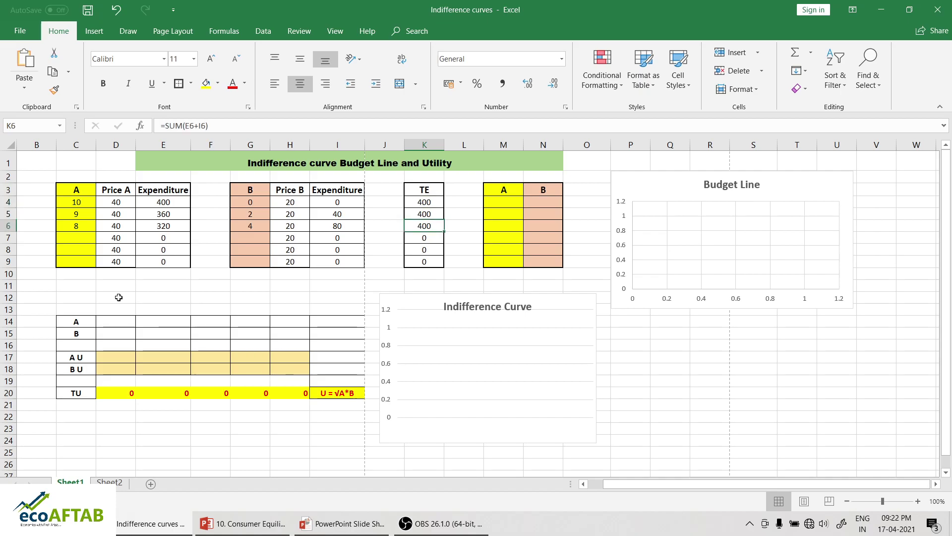
Enter 6 as the quantity of good B in G7, the fourth row of the budget table.
{"action": "key", "text": "Down"}
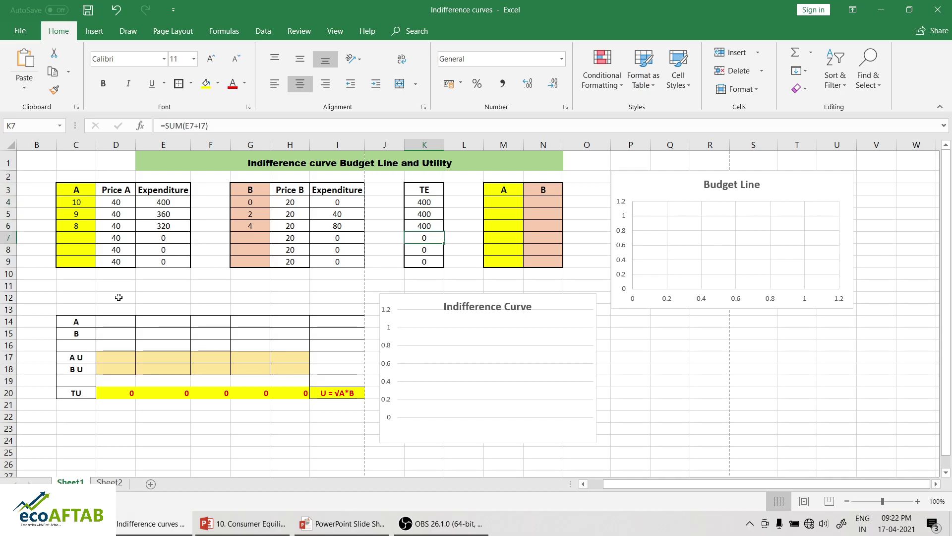
{"action": "key", "text": "Left"}
{"action": "key", "text": "Left"}
{"action": "key", "text": "Left"}
{"action": "key", "text": "Left"}
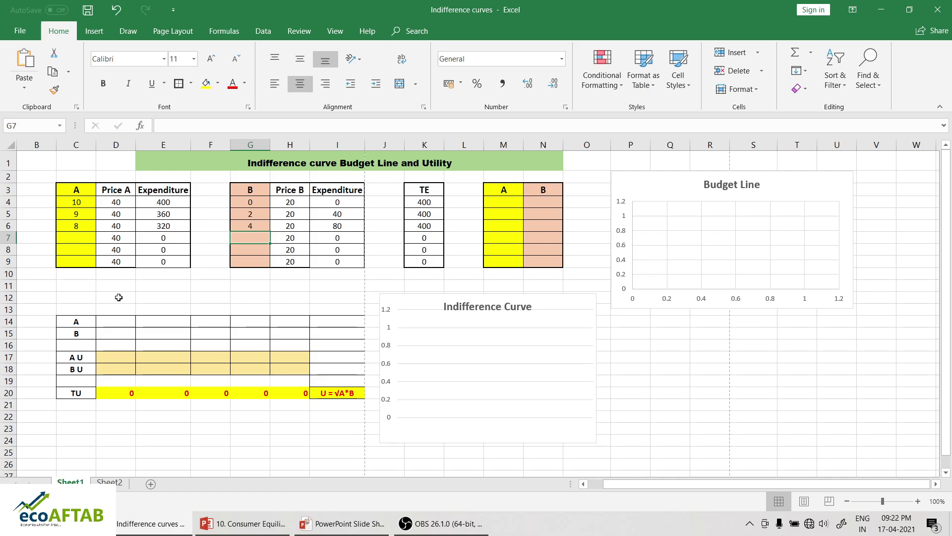
{"action": "type", "text": "6"}
{"action": "key", "text": "Return"}
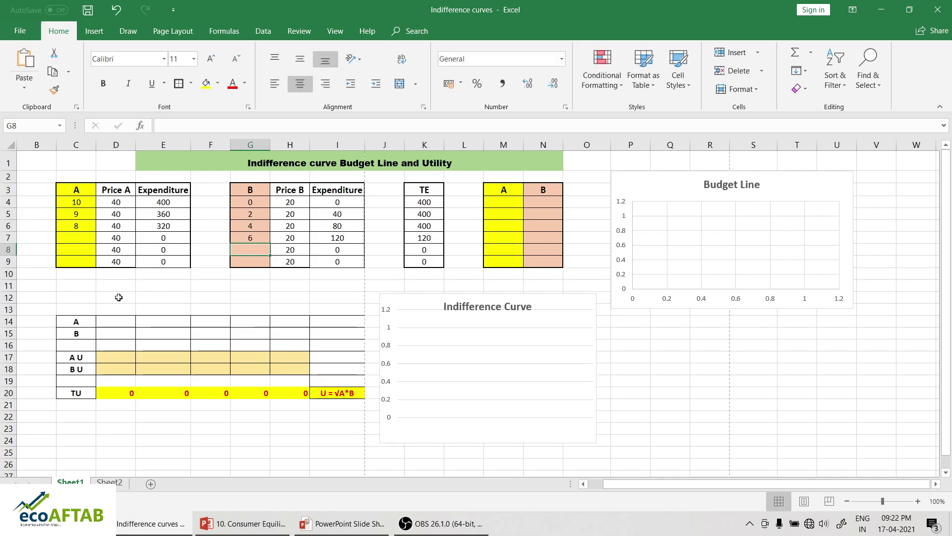
Enter 7 as the quantity of good A in C7, and check the fourth row's total expenditure.
{"action": "key", "text": "Left"}
{"action": "key", "text": "Left"}
{"action": "key", "text": "Left"}
{"action": "key", "text": "Left"}
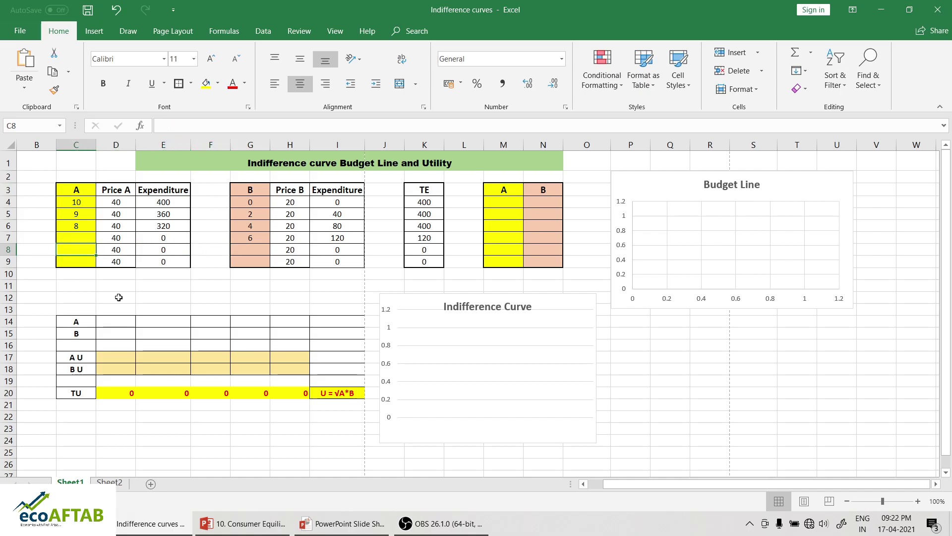
{"action": "key", "text": "Up"}
{"action": "type", "text": "7"}
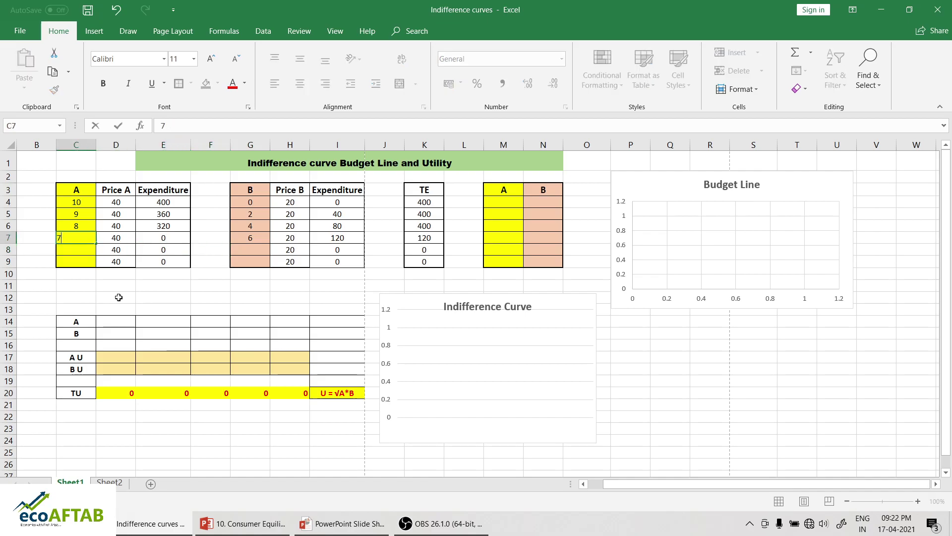
{"action": "key", "text": "Tab"}
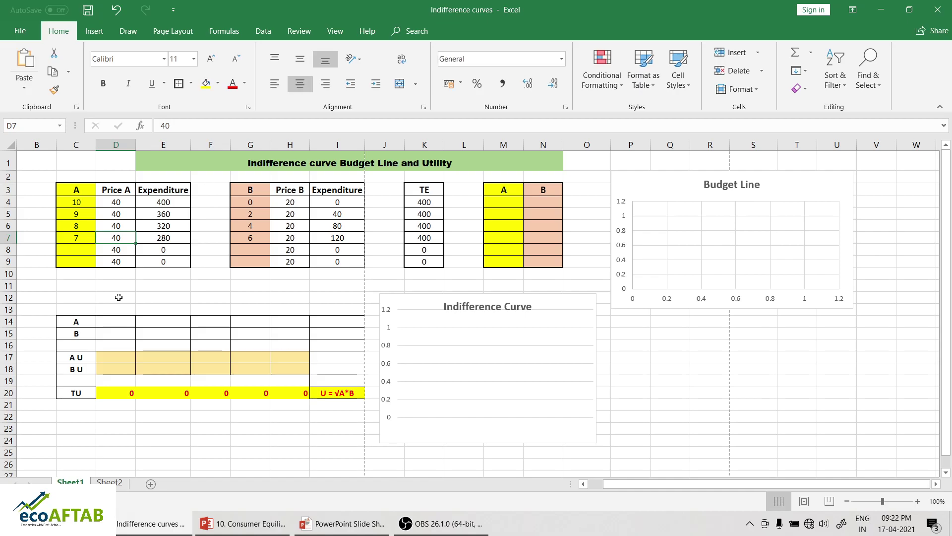
{"action": "key", "text": "Right"}
{"action": "key", "text": "Right"}
{"action": "key", "text": "Right"}
{"action": "key", "text": "Right"}
{"action": "key", "text": "Right"}
{"action": "key", "text": "Right"}
{"action": "key", "text": "Right"}
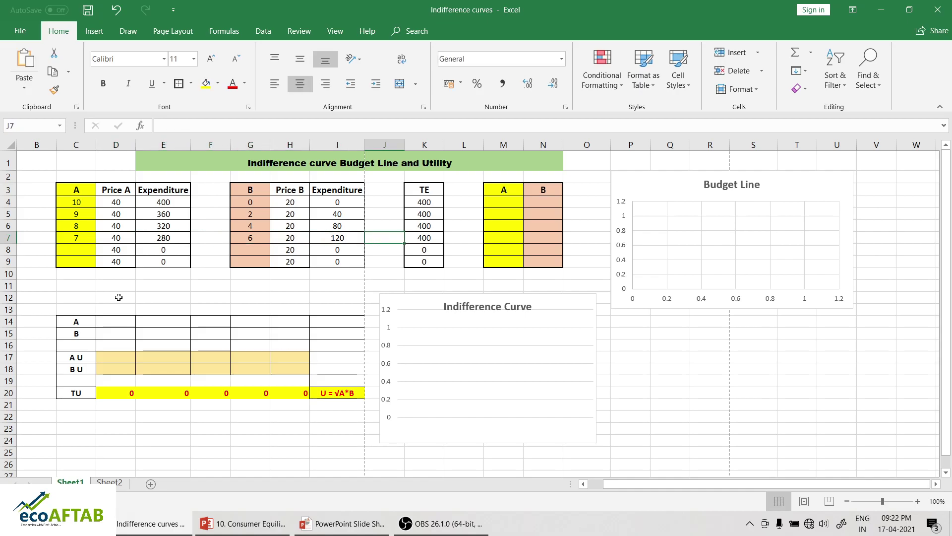
Enter 8 as the quantity of good B in G8, the fifth row of the budget table.
{"action": "key", "text": "Down"}
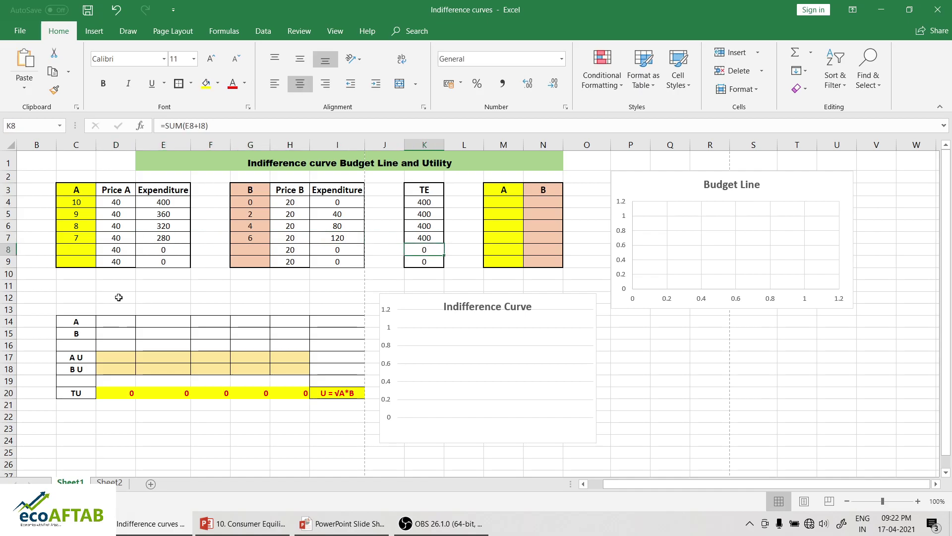
{"action": "key", "text": "Left"}
{"action": "key", "text": "Left"}
{"action": "key", "text": "Left"}
{"action": "key", "text": "Left"}
{"action": "key", "text": "Left"}
{"action": "key", "text": "Left"}
{"action": "key", "text": "Left"}
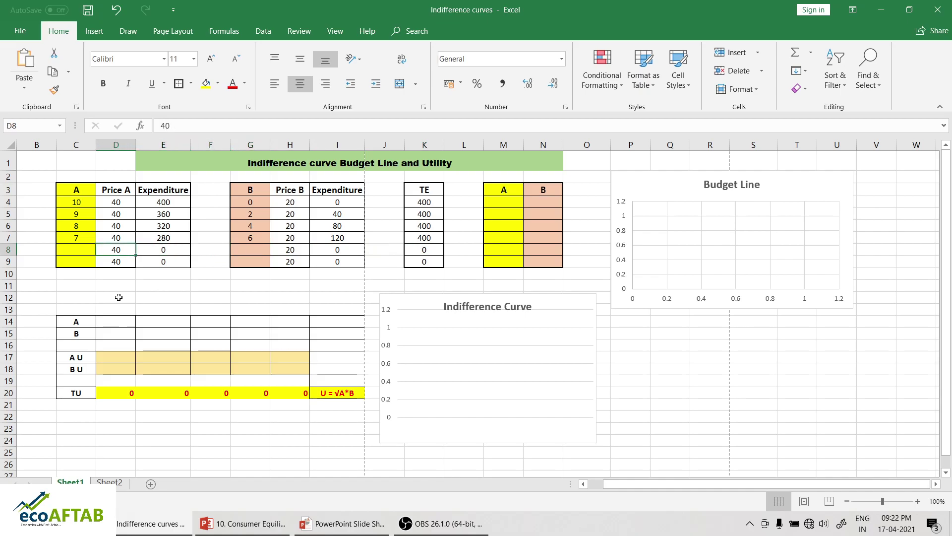
{"action": "key", "text": "Right"}
{"action": "key", "text": "Right"}
{"action": "key", "text": "Right"}
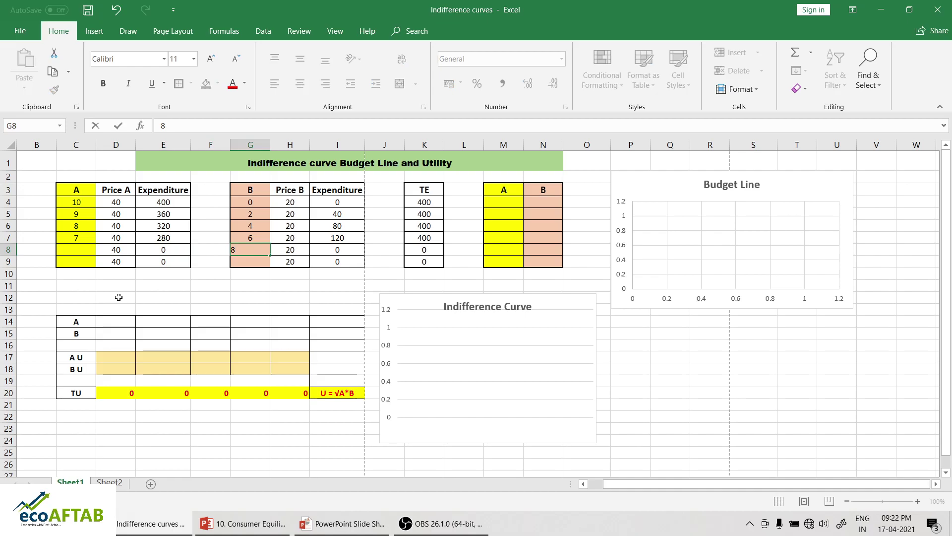
{"action": "type", "text": "8"}
{"action": "key", "text": "Right"}
{"action": "key", "text": "Right"}
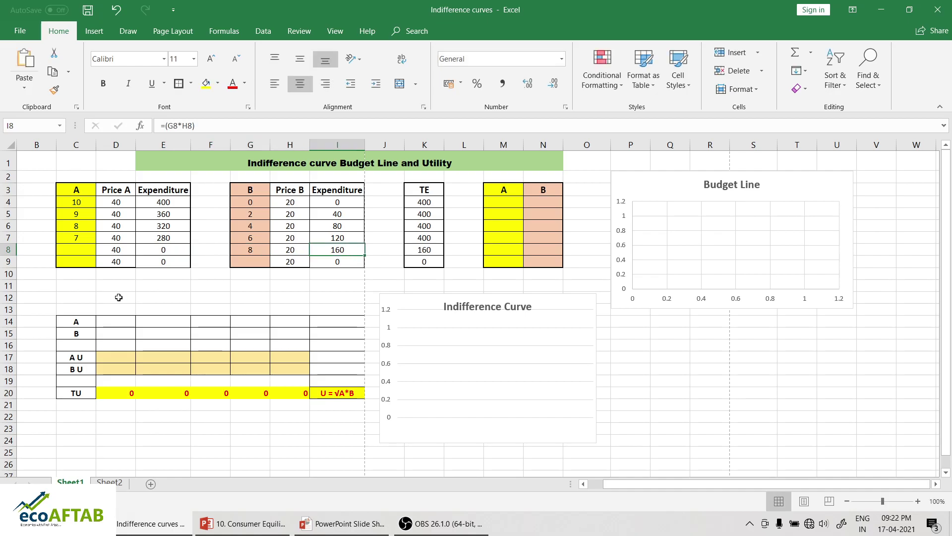
Enter 6 as the quantity of good A in C8, and review the fifth row's expenditures on both goods.
{"action": "key", "text": "Left"}
{"action": "key", "text": "Left"}
{"action": "key", "text": "Left"}
{"action": "key", "text": "Left"}
{"action": "key", "text": "Left"}
{"action": "key", "text": "Left"}
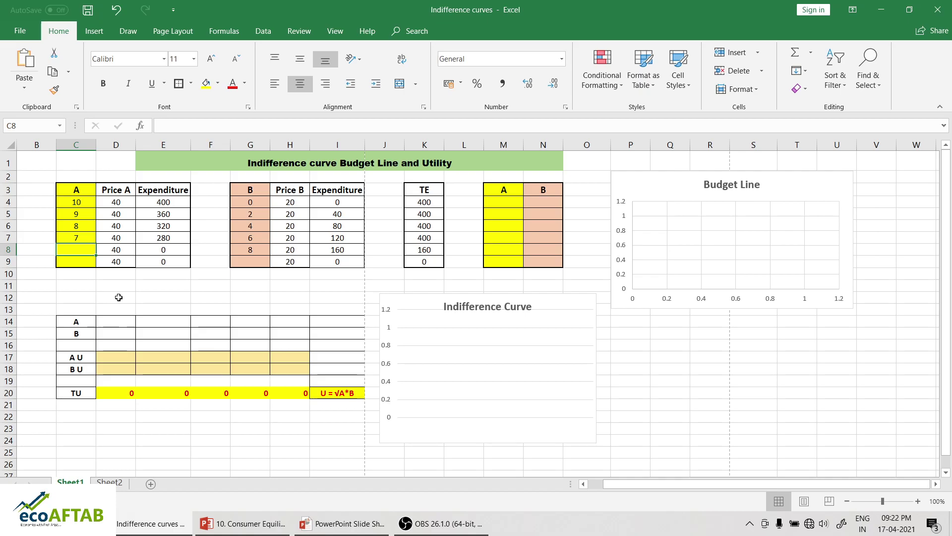
{"action": "type", "text": "6"}
{"action": "key", "text": "Right"}
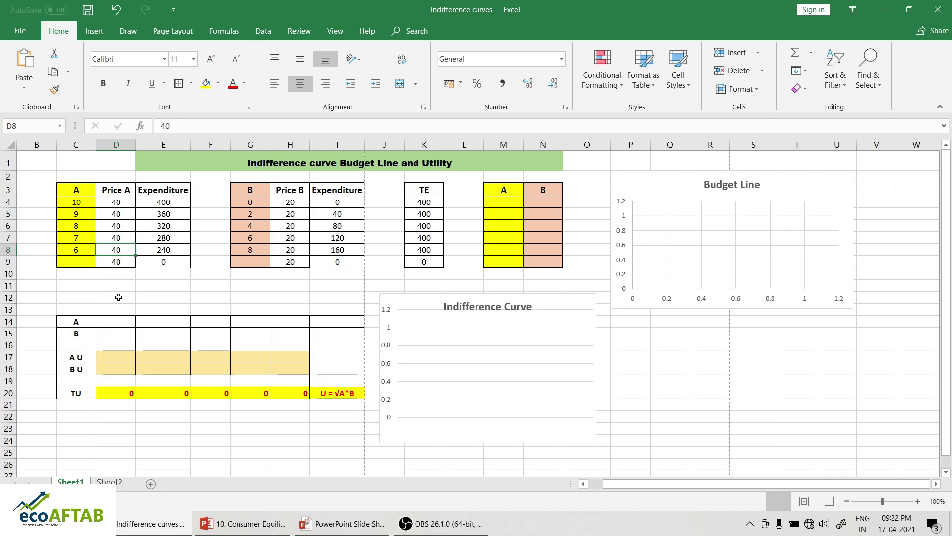
{"action": "key", "text": "Right"}
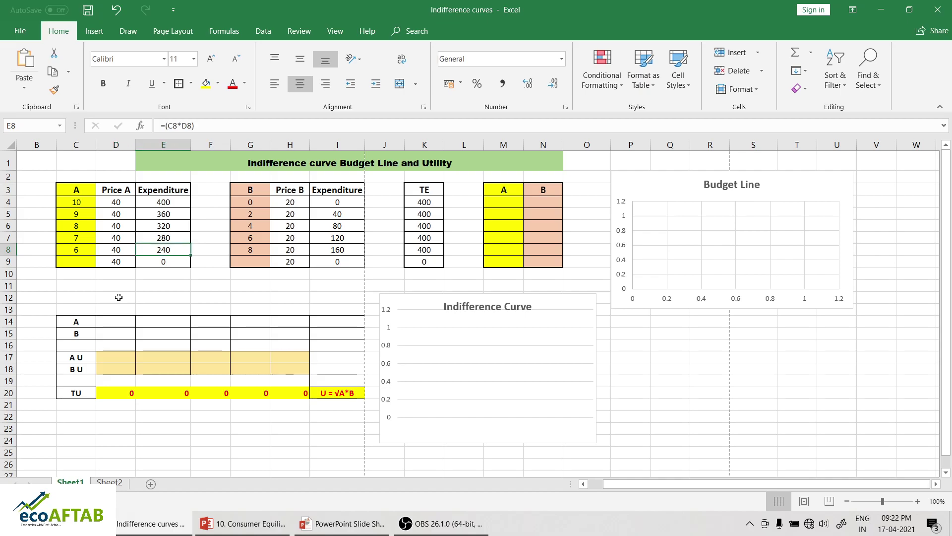
{"action": "key", "text": "Right"}
{"action": "key", "text": "Right"}
{"action": "key", "text": "Right"}
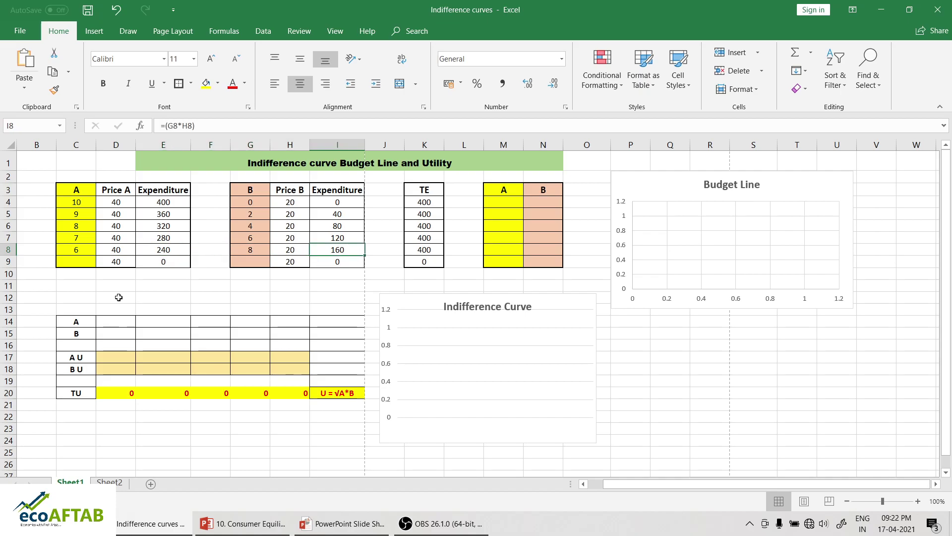
{"action": "key", "text": "Left"}
{"action": "key", "text": "Left"}
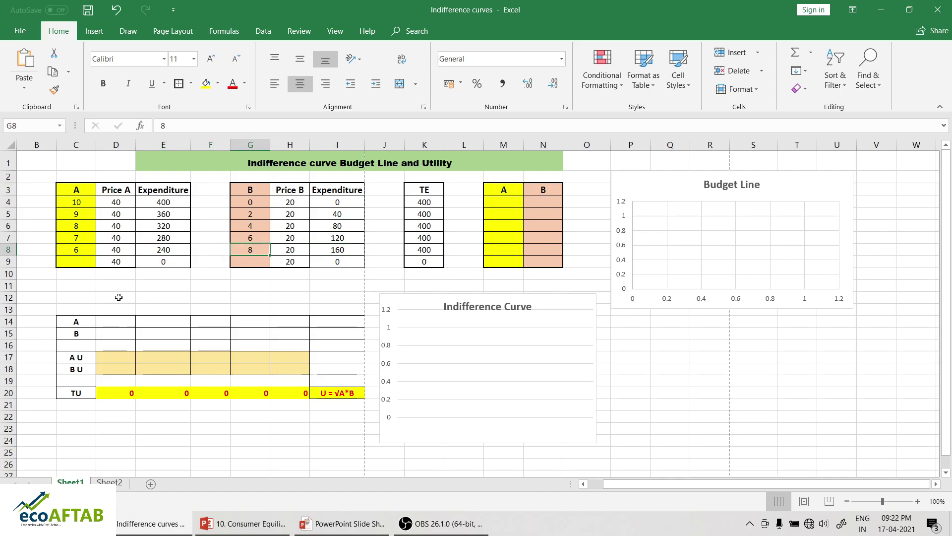
Enter 0 as the quantity of good A in C9, the last row of the budget table.
{"action": "key", "text": "Down"}
{"action": "key", "text": "Left"}
{"action": "key", "text": "Left"}
{"action": "key", "text": "Left"}
{"action": "key", "text": "Left"}
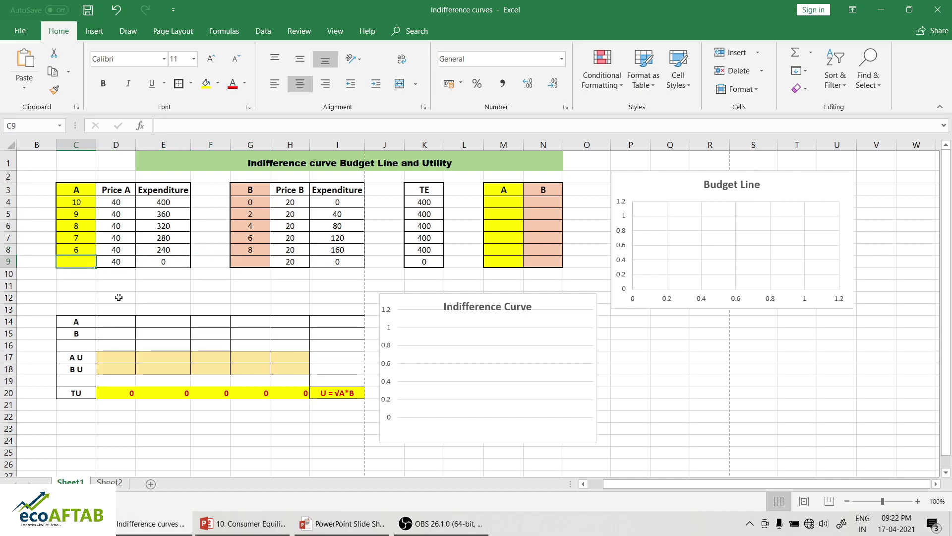
{"action": "type", "text": "0"}
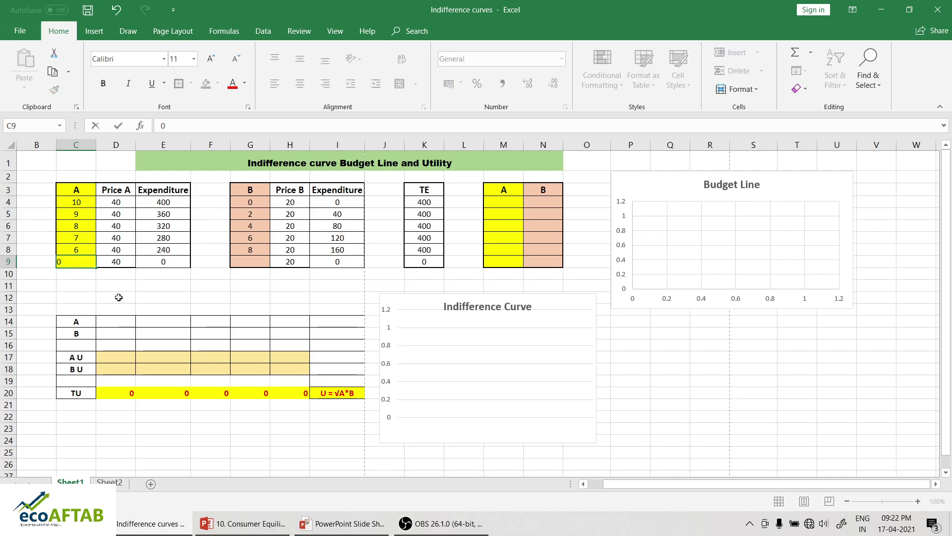
{"action": "key", "text": "Right"}
Enter 20 as the quantity of good B in G9, and check the last row's total expenditure.
{"action": "key", "text": "Right"}
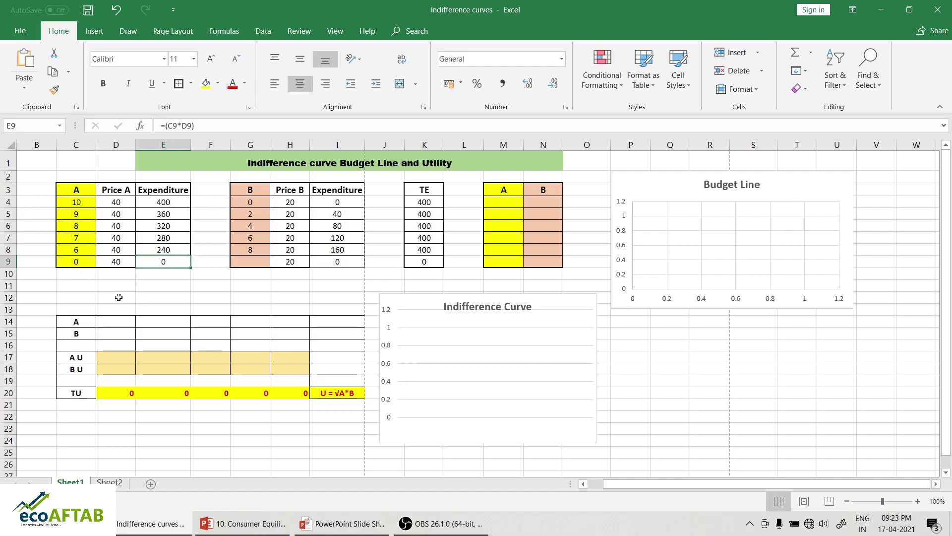
{"action": "key", "text": "Right"}
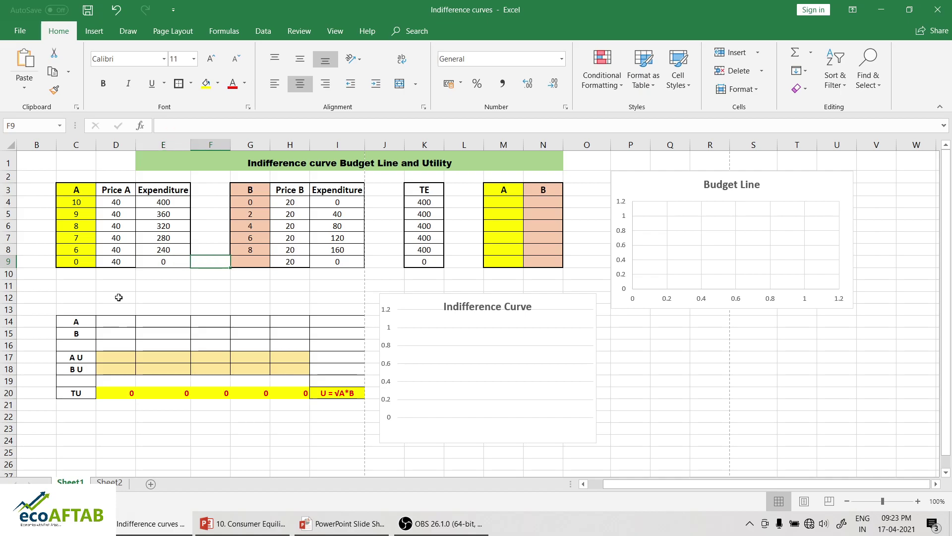
{"action": "key", "text": "Left"}
{"action": "key", "text": "Right"}
{"action": "key", "text": "Right"}
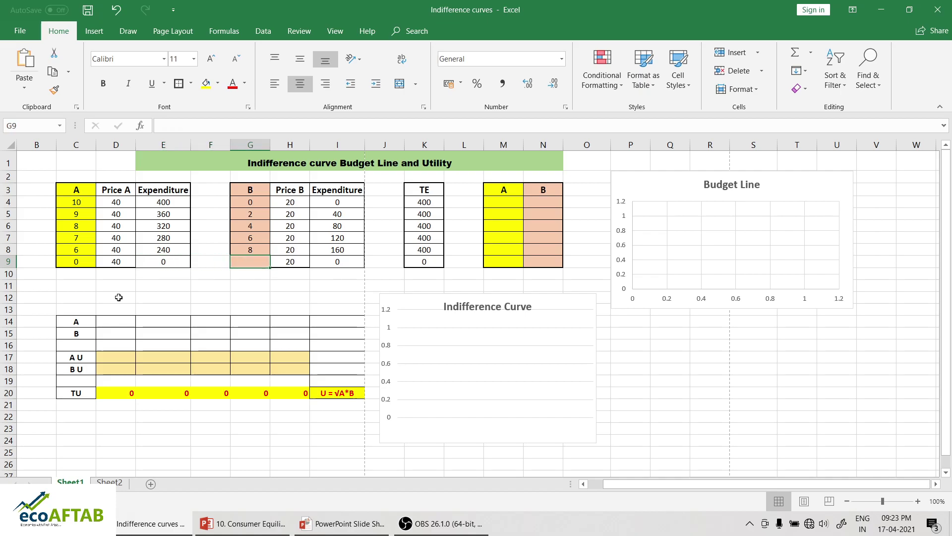
{"action": "type", "text": "20"}
{"action": "key", "text": "Right"}
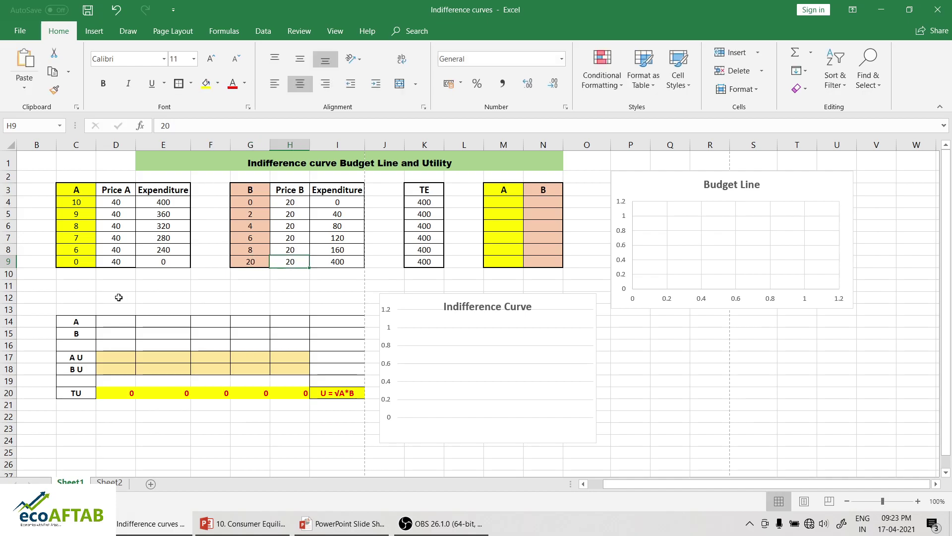
{"action": "key", "text": "Right"}
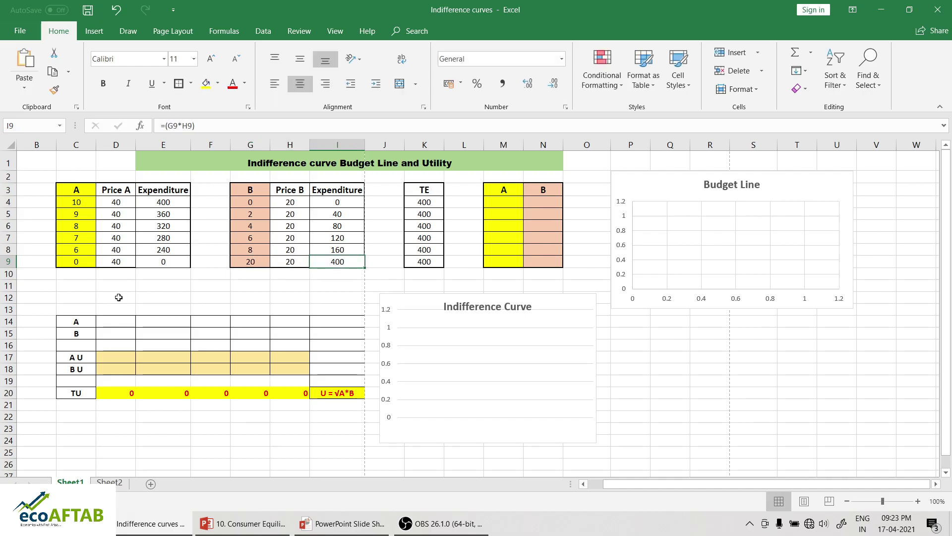
{"action": "key", "text": "Right"}
{"action": "key", "text": "Right"}
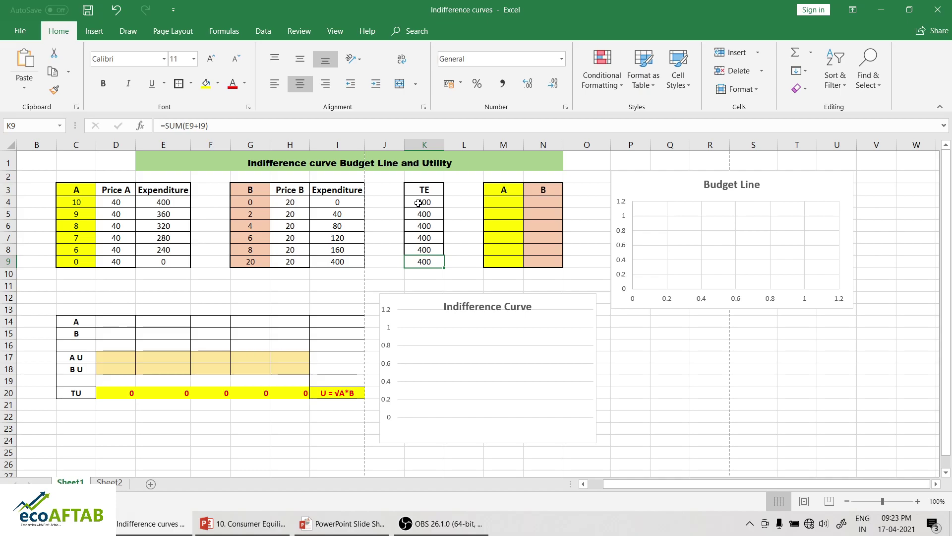
Fill the total expenditure cells K4 to K9 with the standard light blue colour.
{"action": "left_click_drag", "start_coordinate": [418, 203], "coordinate": [425, 256]}
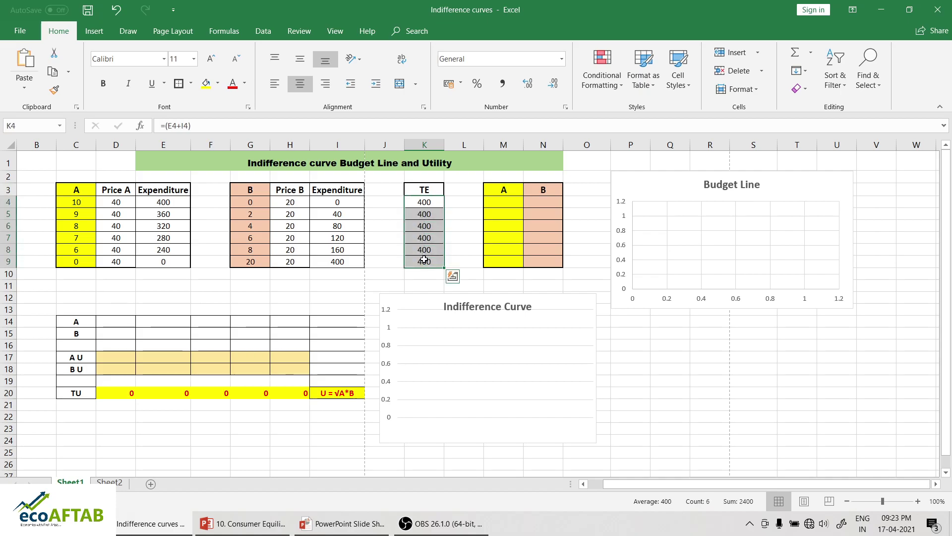
{"action": "left_click", "coordinate": [219, 84]}
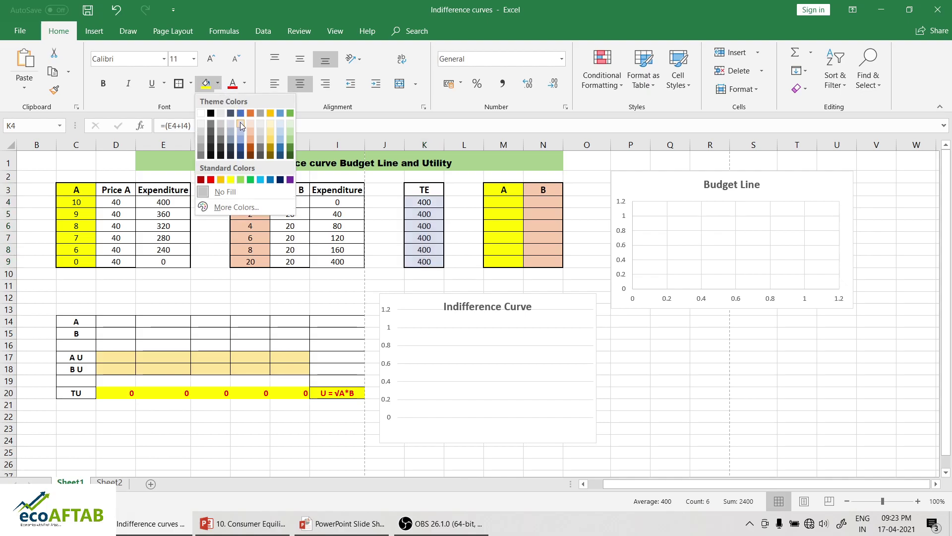
{"action": "left_click", "coordinate": [262, 181]}
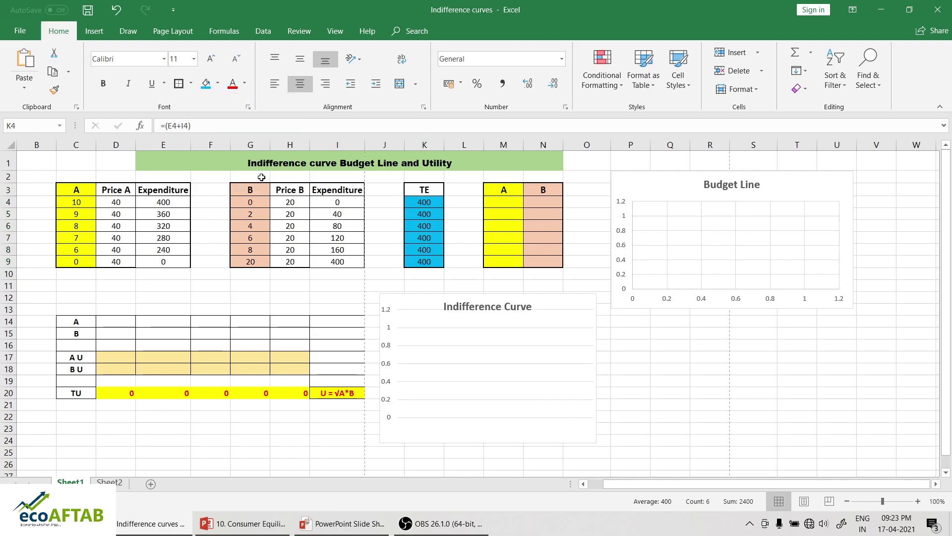
{"action": "left_click", "coordinate": [413, 288]}
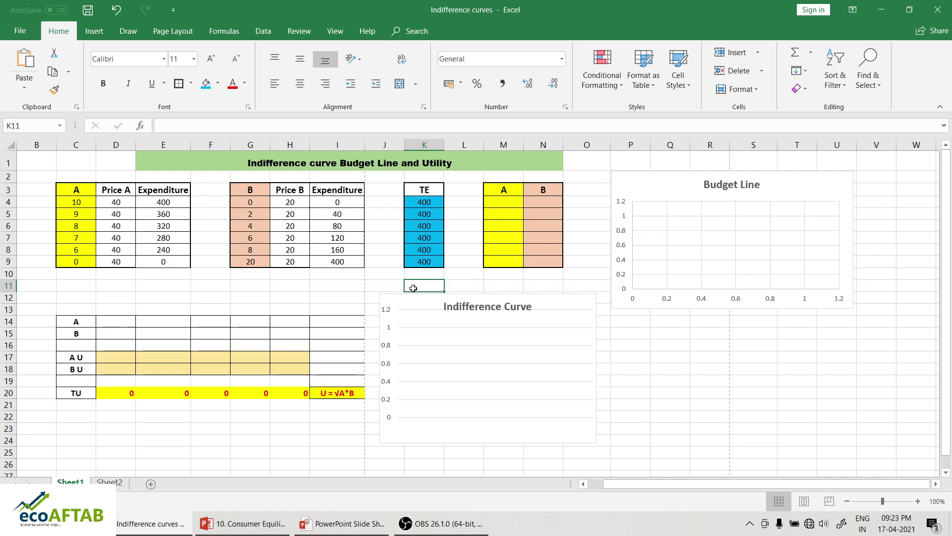
Enter the first combination in the chart data table: 10 for A in M4 and 0 for B in N4.
{"action": "left_click", "coordinate": [513, 202]}
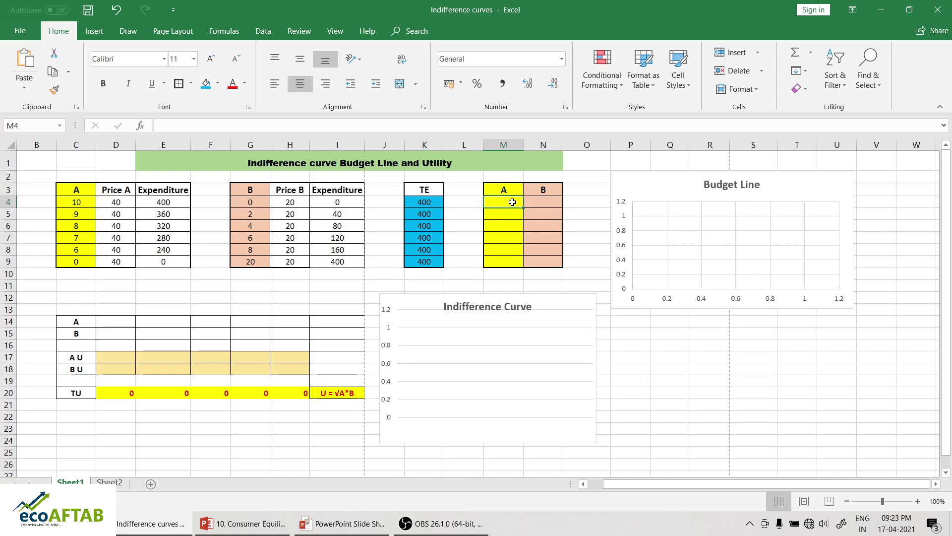
{"action": "type", "text": "1"}
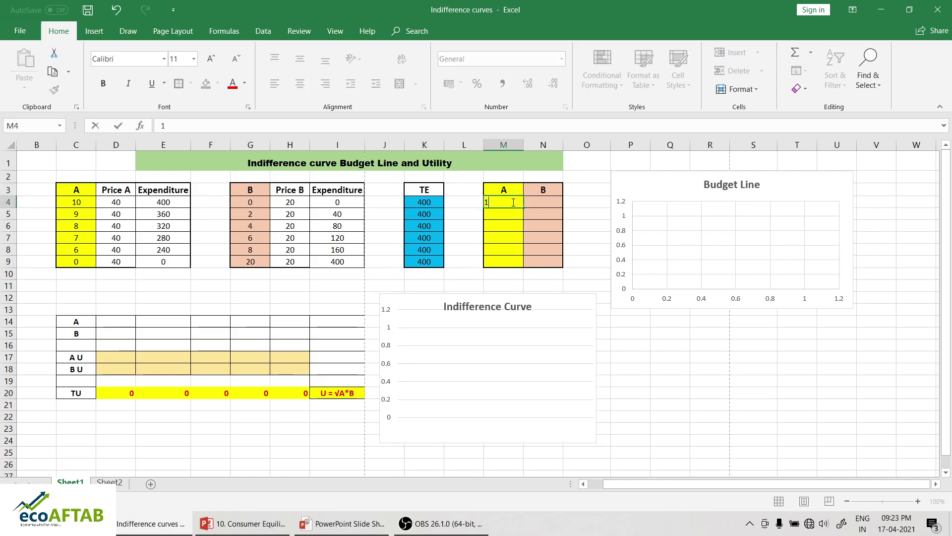
{"action": "type", "text": "0"}
{"action": "key", "text": "Tab"}
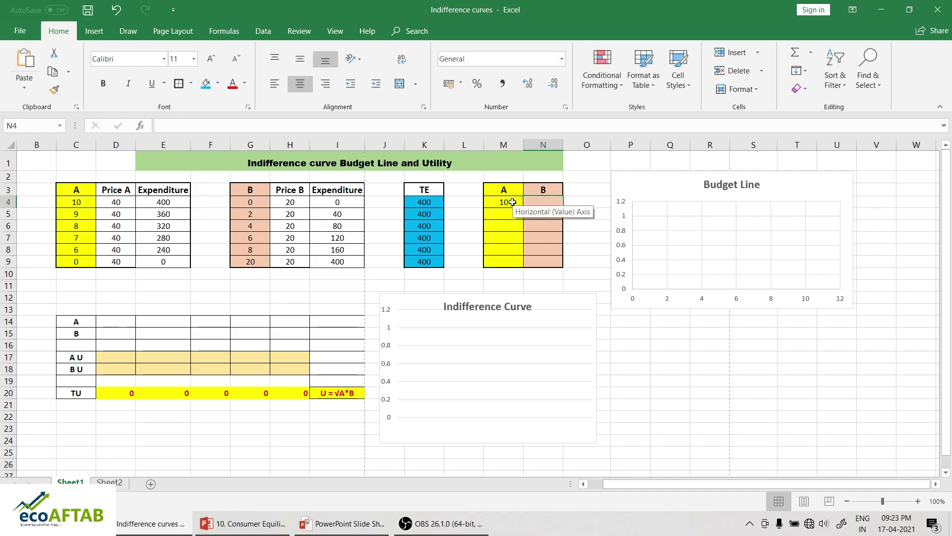
{"action": "type", "text": "0"}
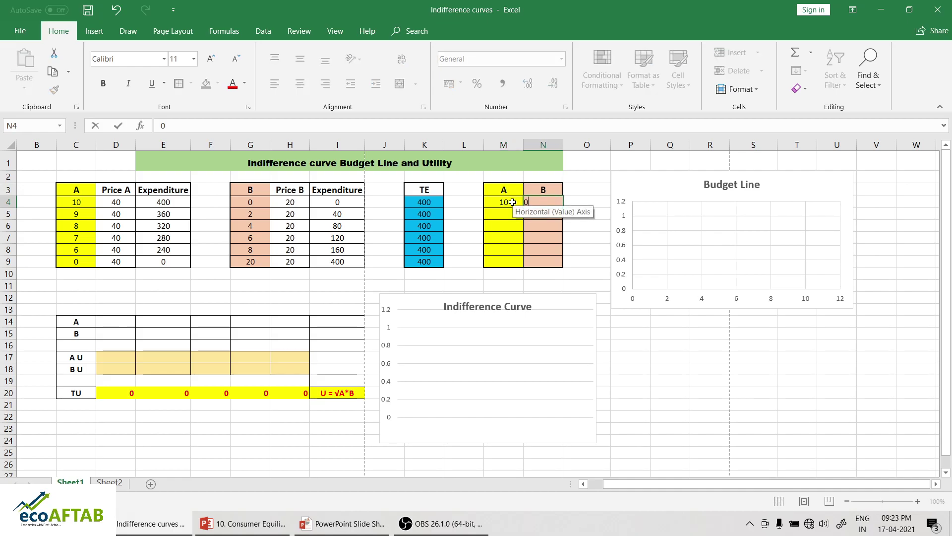
{"action": "key", "text": "Return"}
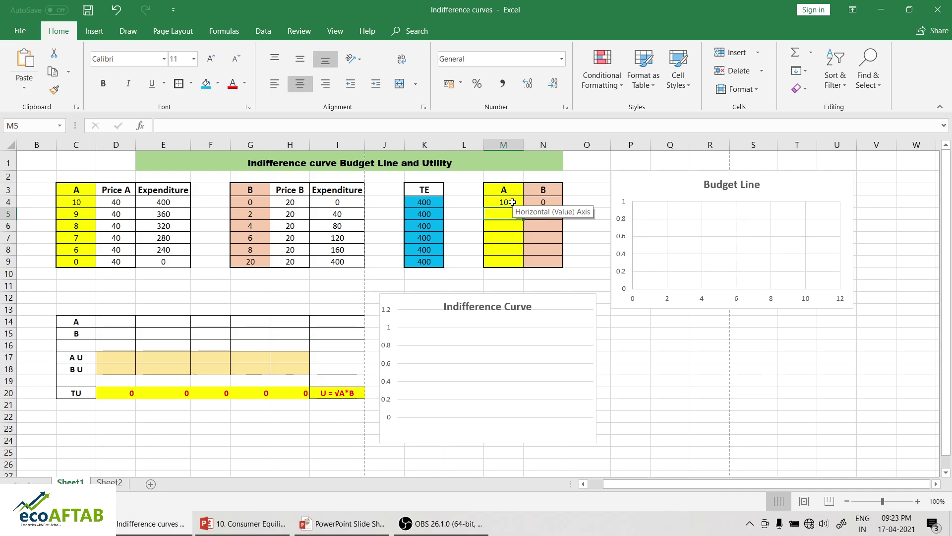
Enter the second combination in the chart data table: 9 for A in M5 and 2 for B in N5.
{"action": "type", "text": "9"}
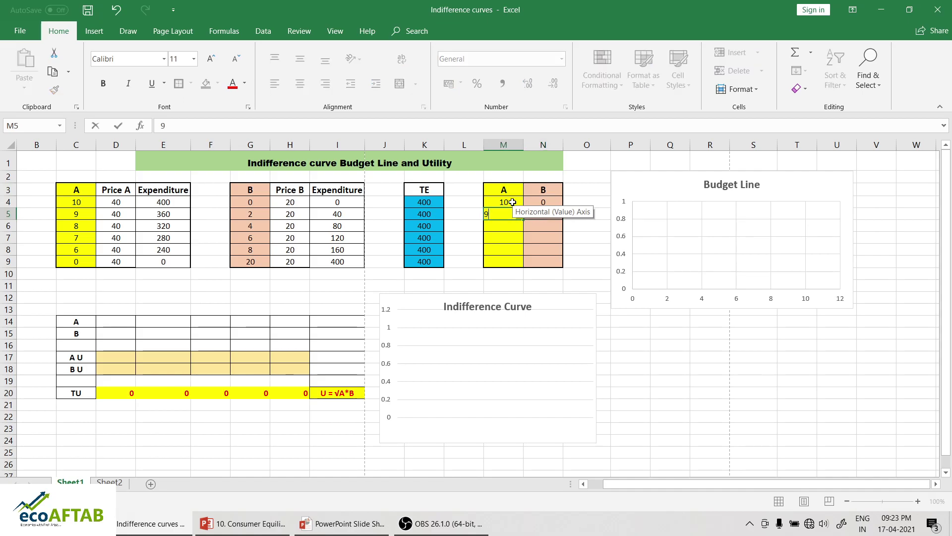
{"action": "key", "text": "Tab"}
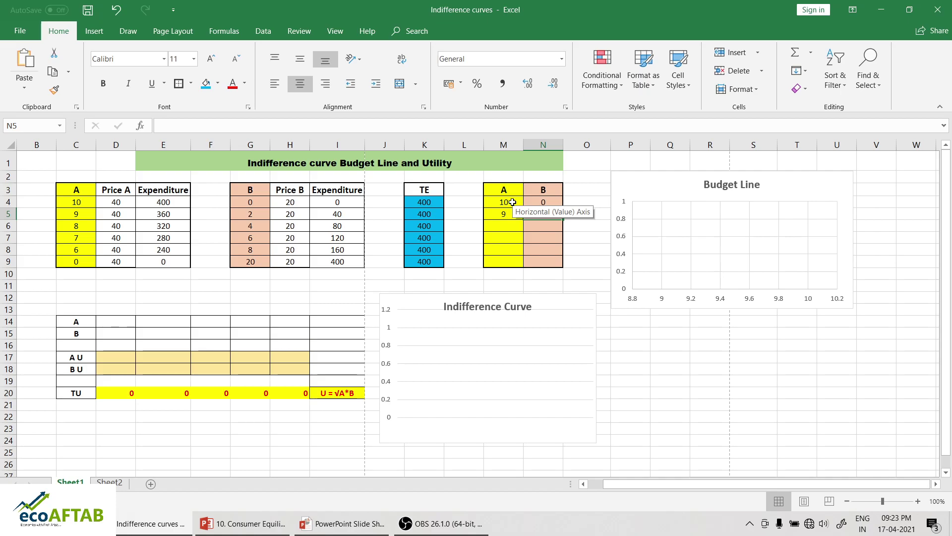
{"action": "type", "text": "2"}
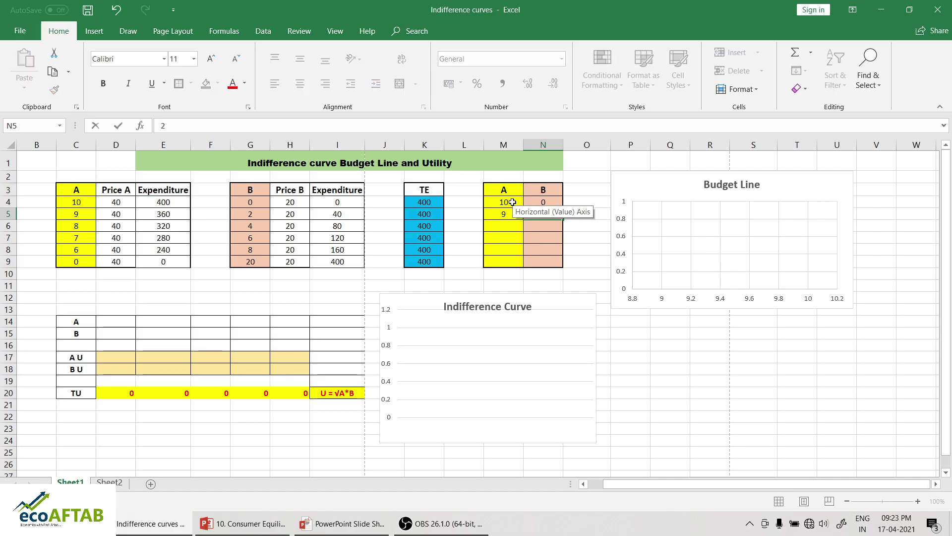
{"action": "key", "text": "Return"}
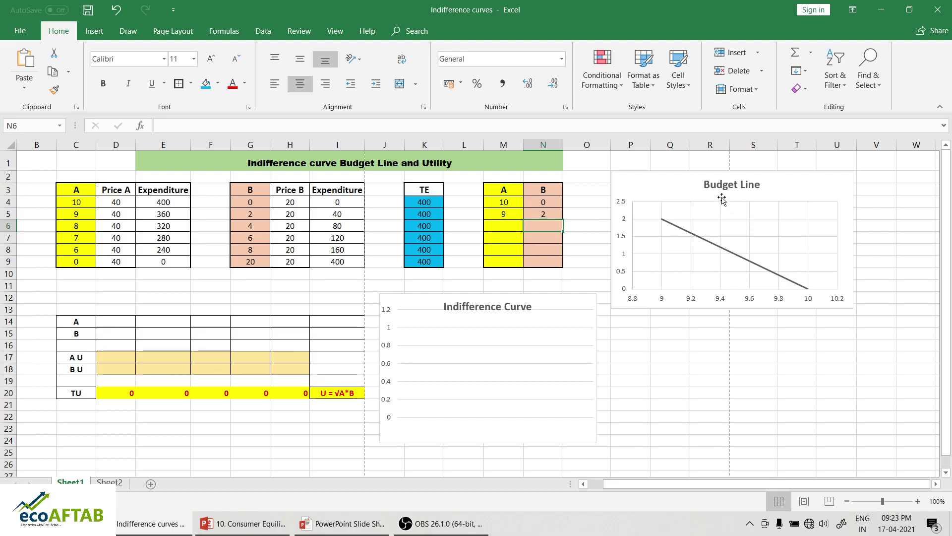
{"action": "key", "text": "Left"}
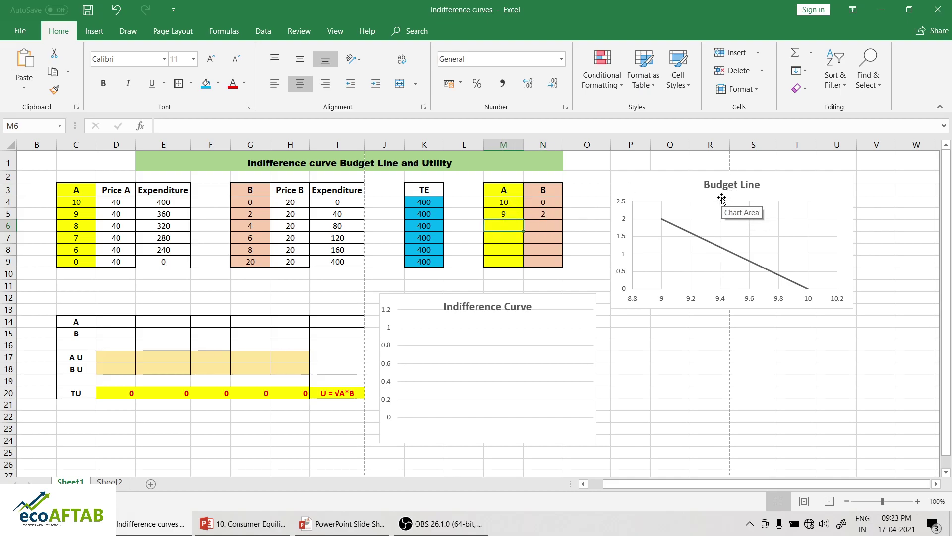
Enter the third combination in the chart data table: 8 for A in M6 and 4 for B in N6.
{"action": "type", "text": "8"}
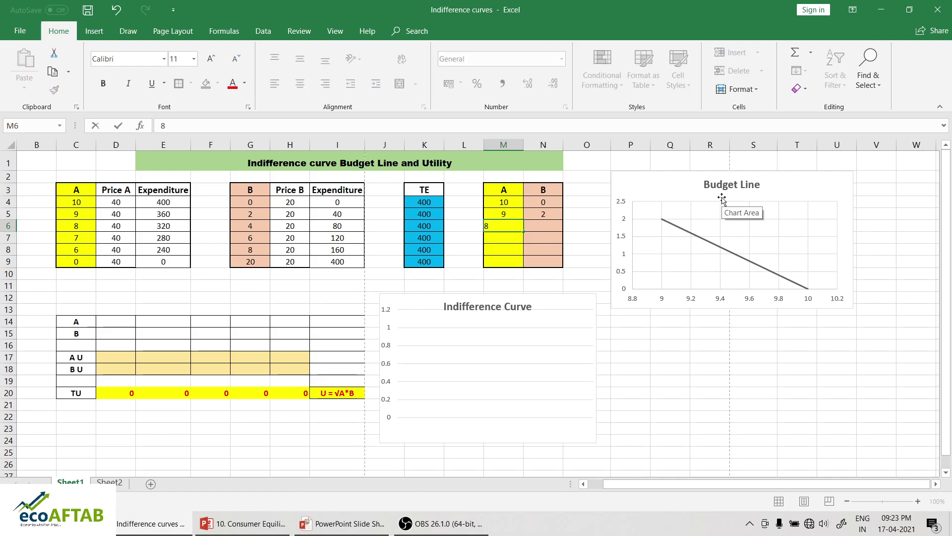
{"action": "key", "text": "Tab"}
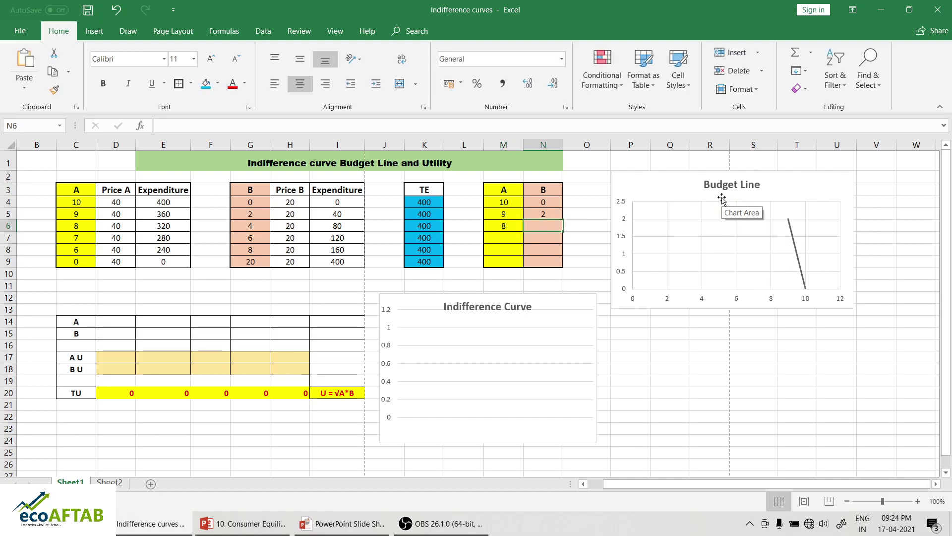
{"action": "type", "text": "4"}
{"action": "key", "text": "Tab"}
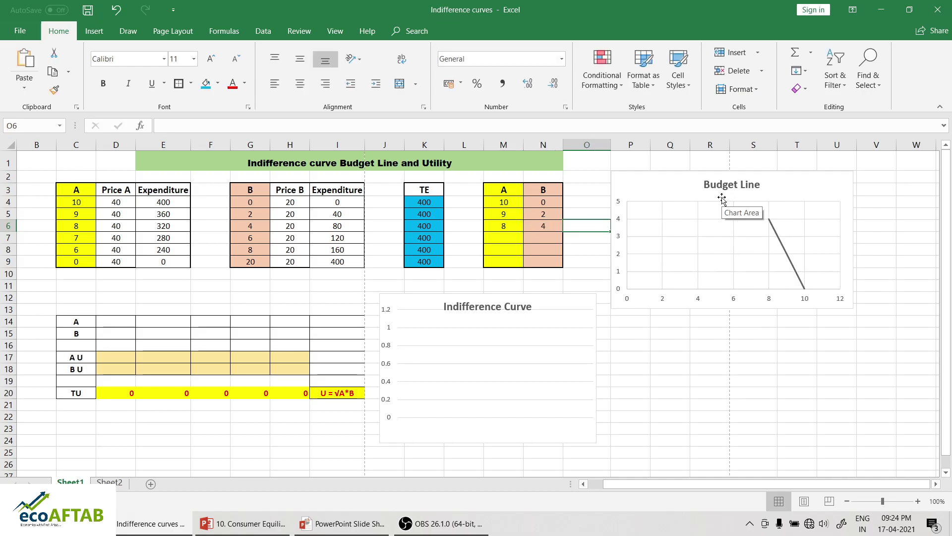
Enter the fourth combination in the chart data table: 7 for A in M7 and 6 for B in N7.
{"action": "key", "text": "Down"}
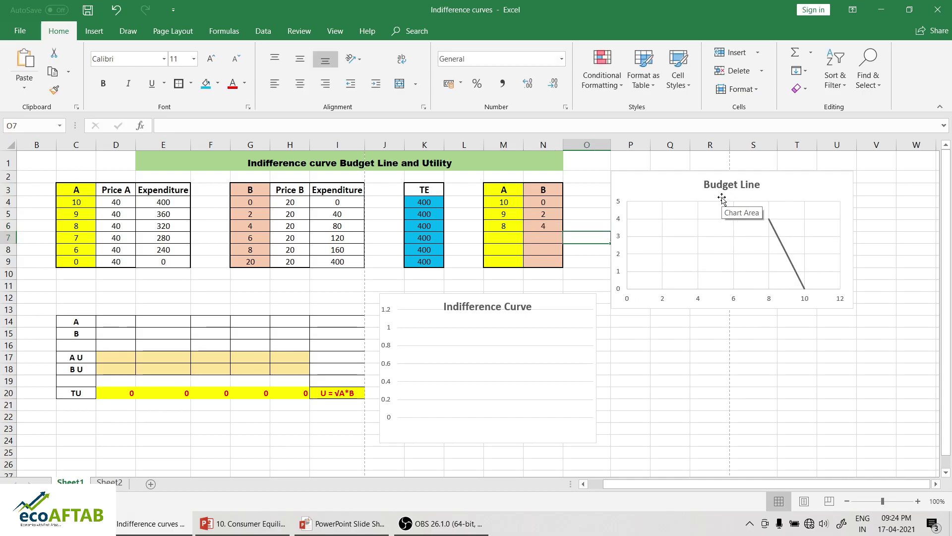
{"action": "key", "text": "Left"}
{"action": "key", "text": "Left"}
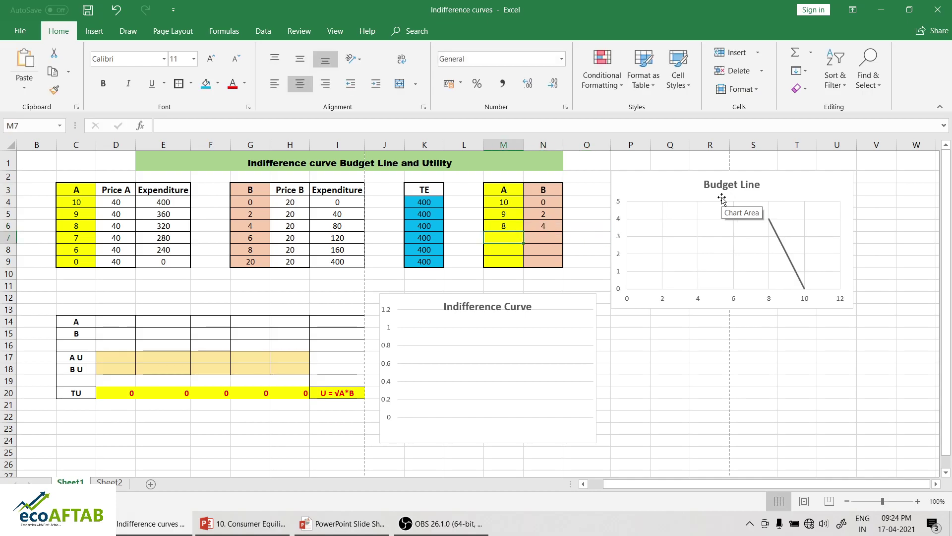
{"action": "type", "text": "7"}
{"action": "key", "text": "Tab"}
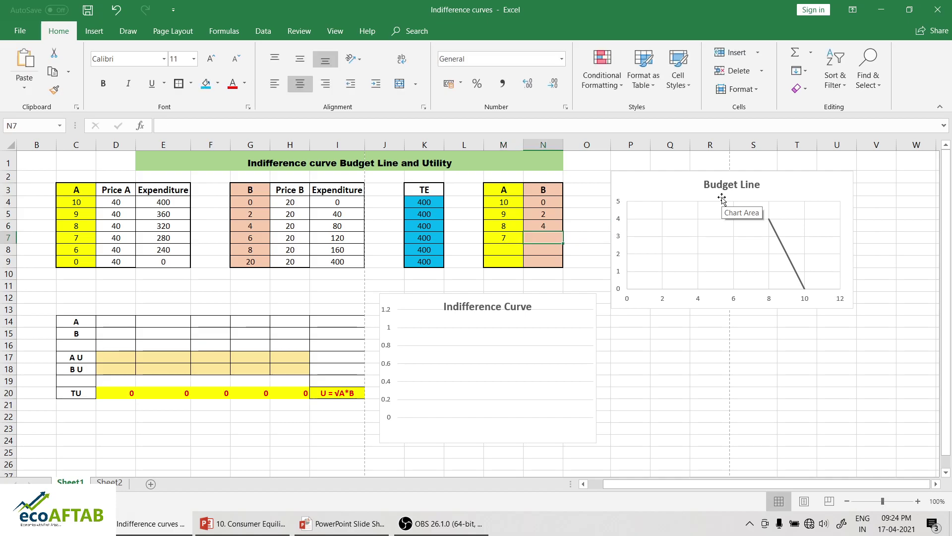
{"action": "type", "text": "6"}
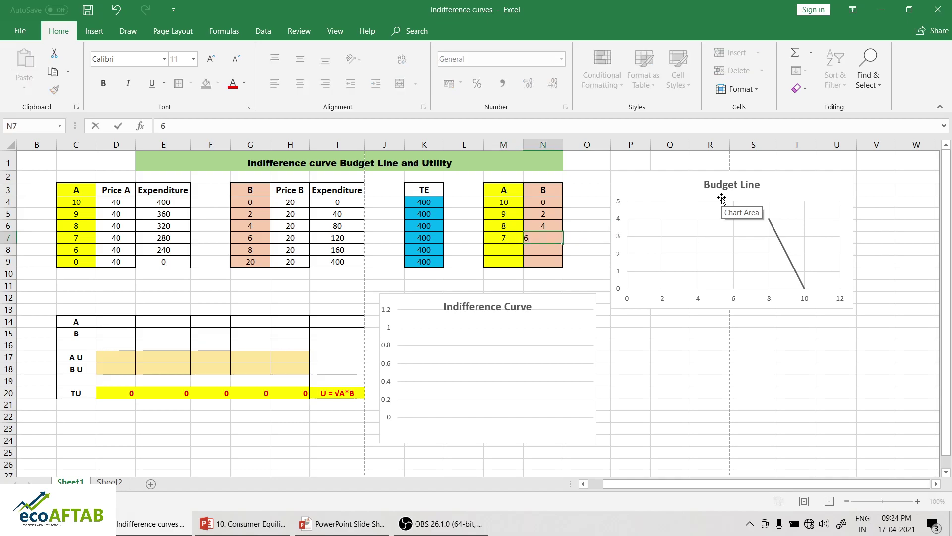
{"action": "key", "text": "Return"}
Enter the fifth combination in the chart data table: 6 for A in M8 and 8 for B in N8.
{"action": "key", "text": "Left"}
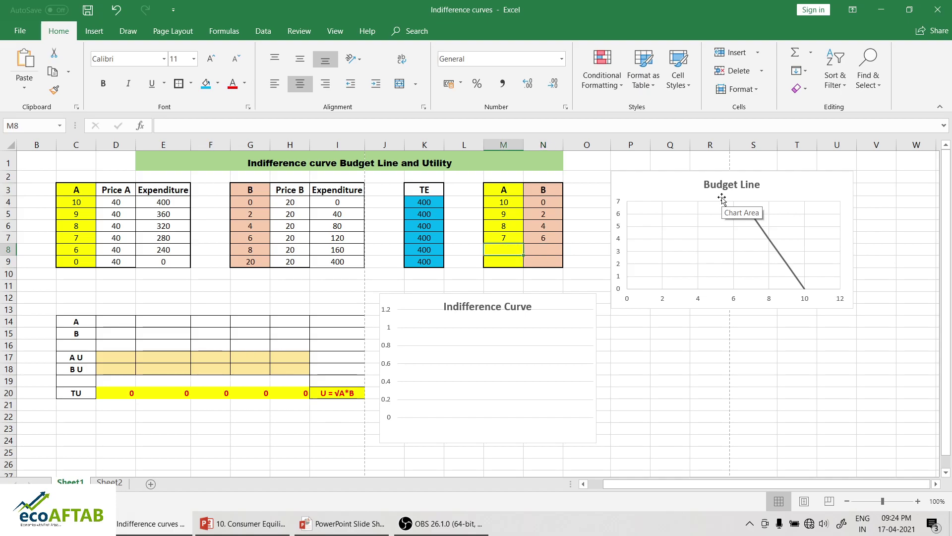
{"action": "type", "text": "6"}
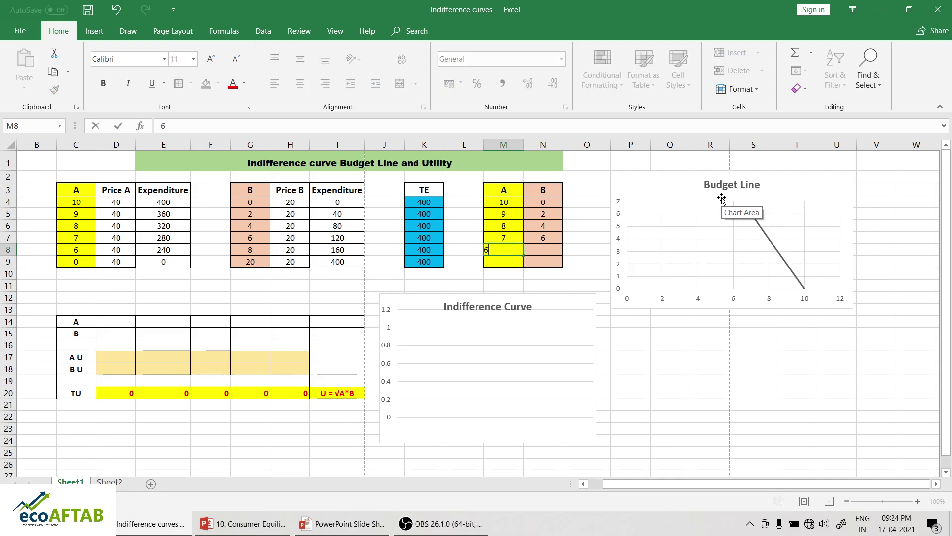
{"action": "key", "text": "Right"}
{"action": "type", "text": "8"}
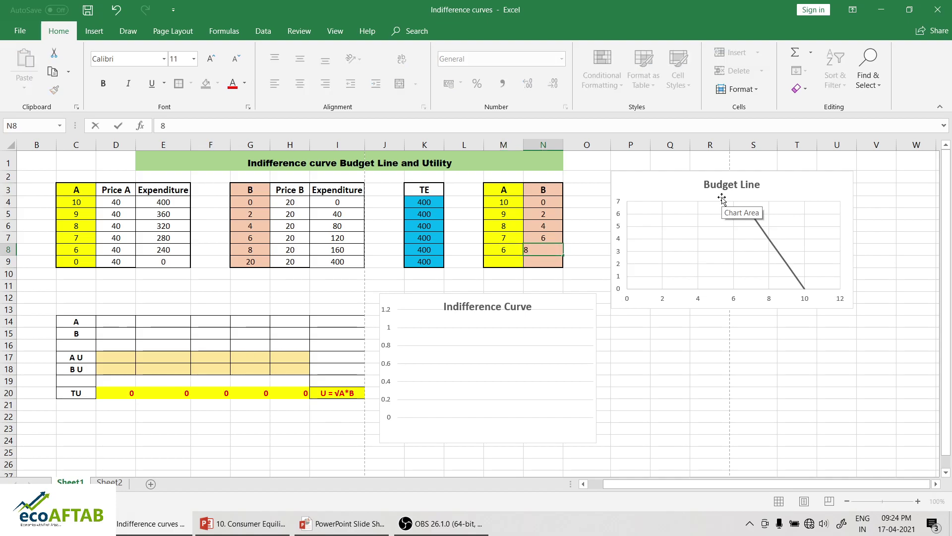
{"action": "key", "text": "Return"}
Enter the last combination, 0 for A in M9 and 20 for B in N9, and examine the Budget Line chart.
{"action": "key", "text": "Left"}
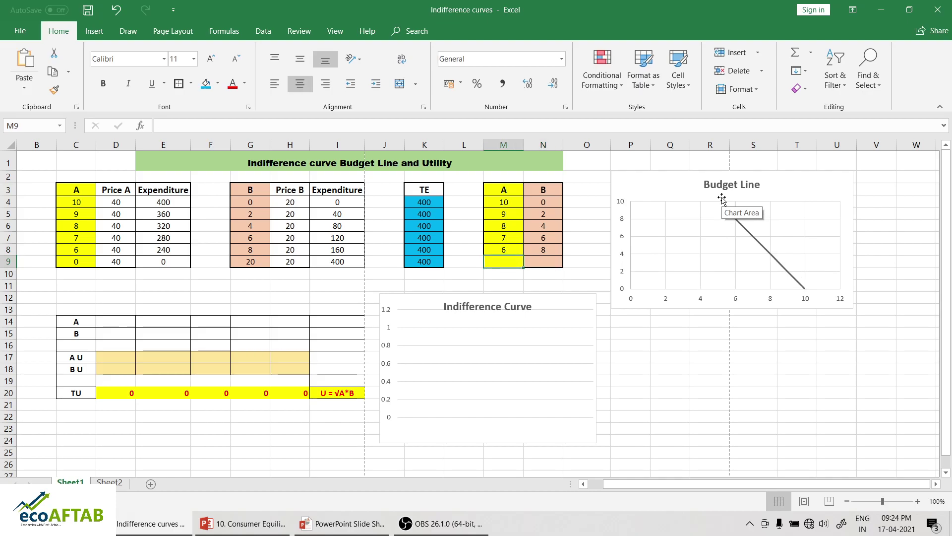
{"action": "type", "text": "0"}
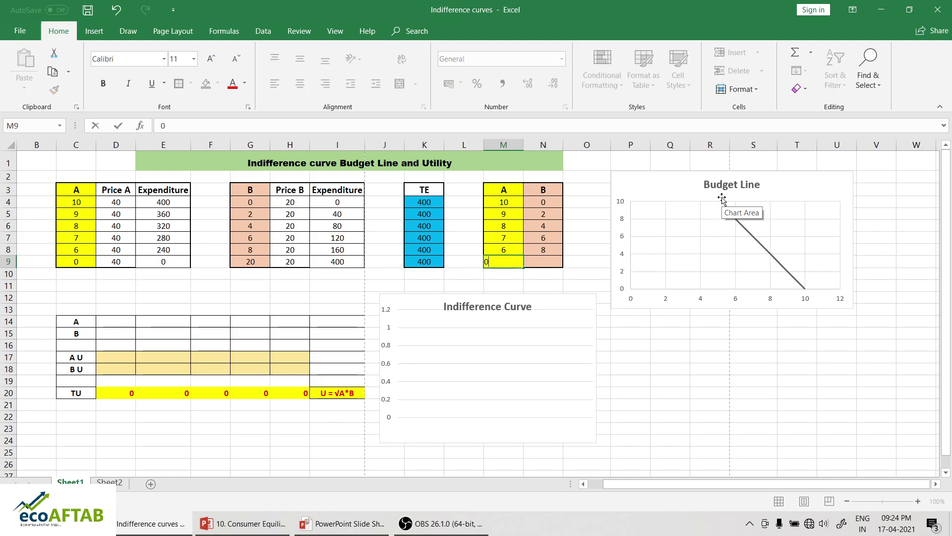
{"action": "key", "text": "Tab"}
{"action": "type", "text": "20"}
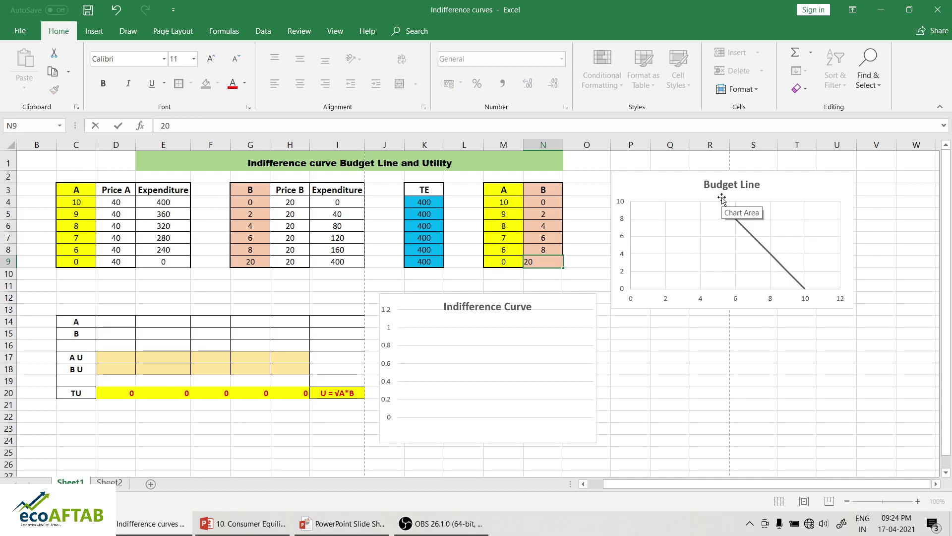
{"action": "left_click", "coordinate": [751, 379]}
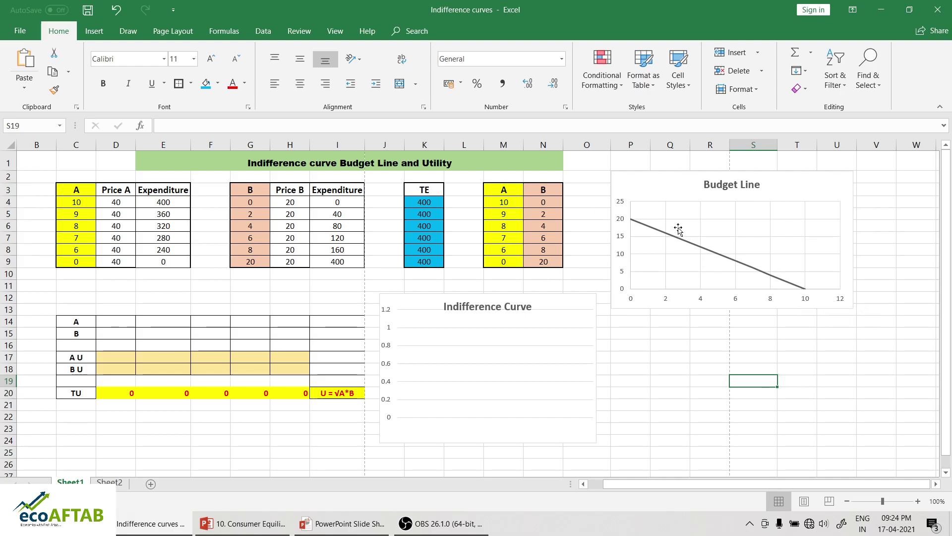
{"action": "mouse_move", "coordinate": [651, 228]}
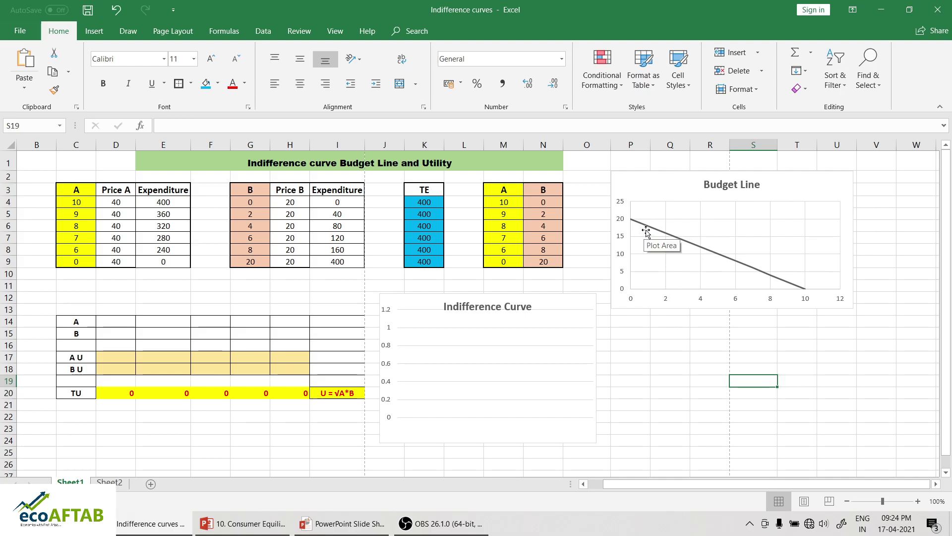
{"action": "mouse_move", "coordinate": [752, 270]}
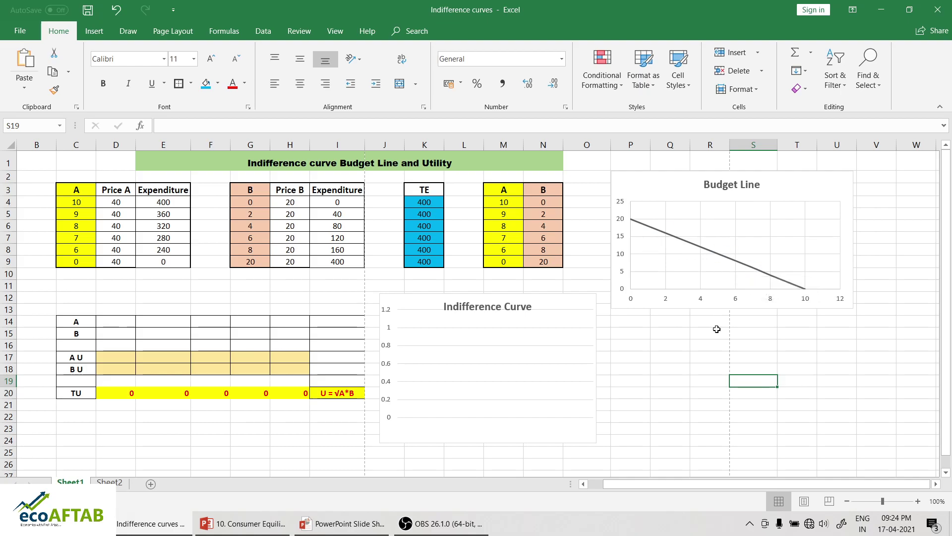
Enter the first combination in the indifference table: 1 for A in D14 and 20 for B in D15.
{"action": "left_click", "coordinate": [114, 322]}
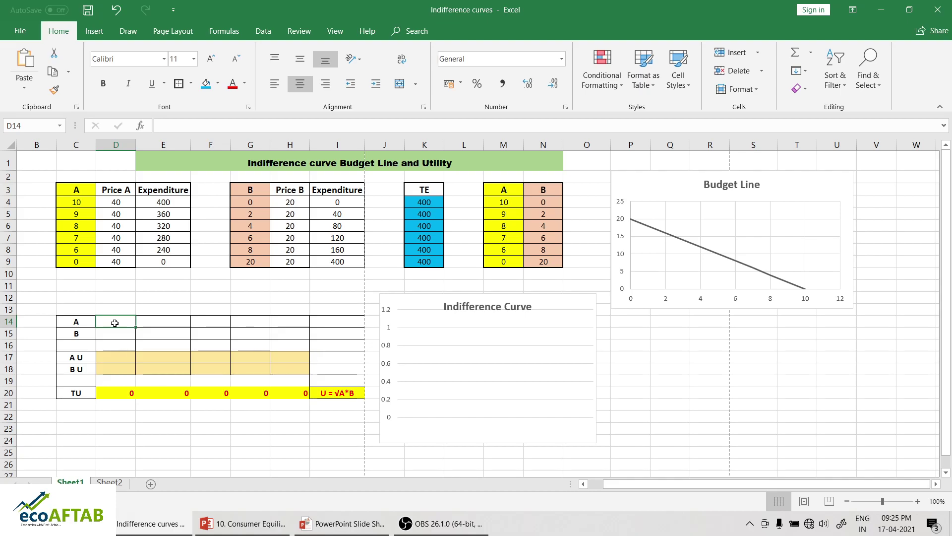
{"action": "type", "text": "1"}
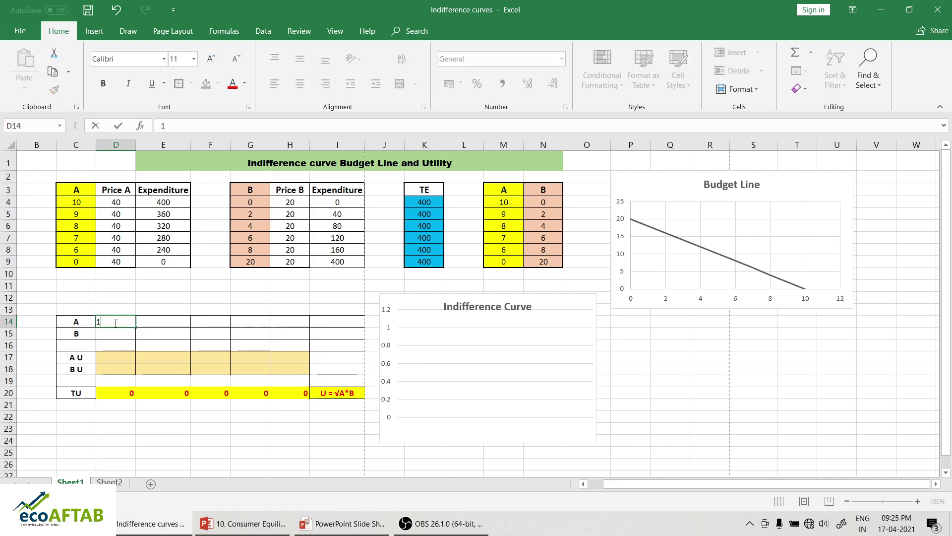
{"action": "key", "text": "Tab"}
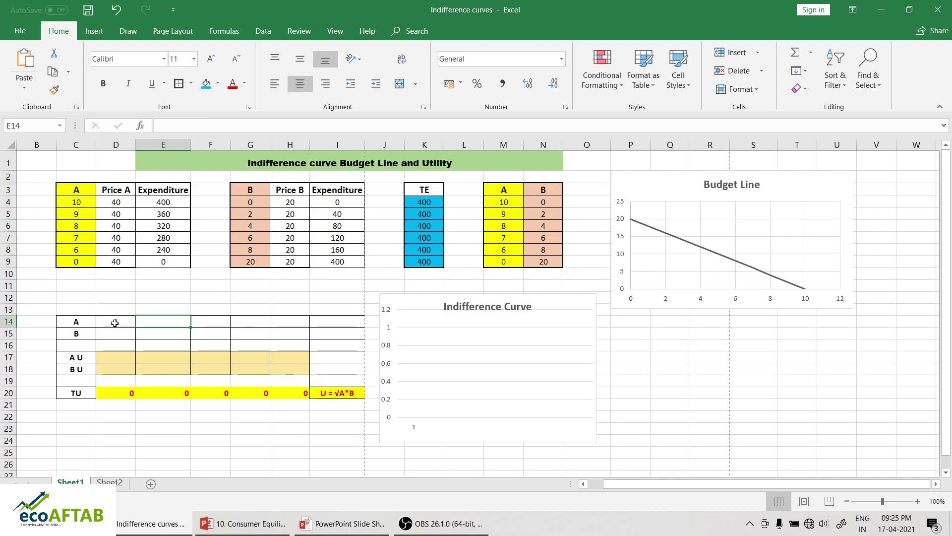
{"action": "key", "text": "Return"}
{"action": "type", "text": "20"}
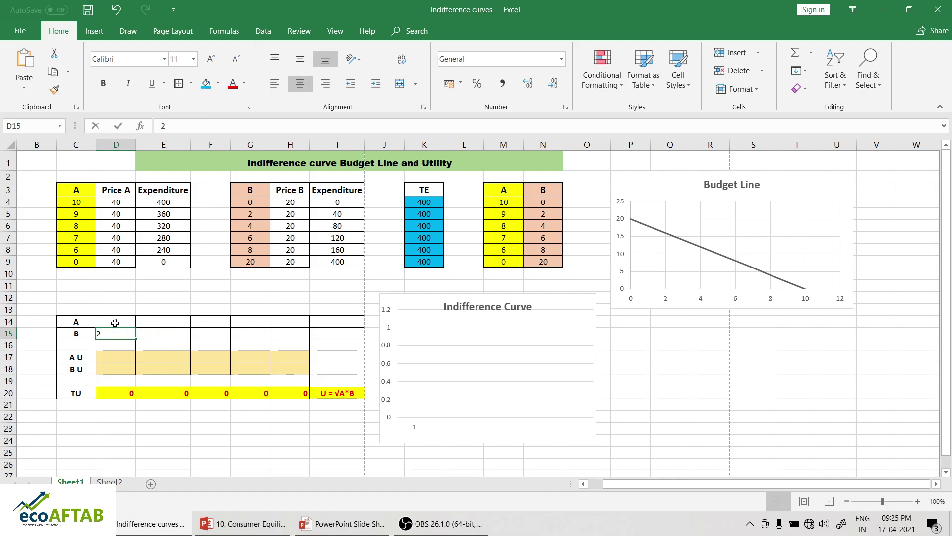
{"action": "left_click", "coordinate": [58, 291]}
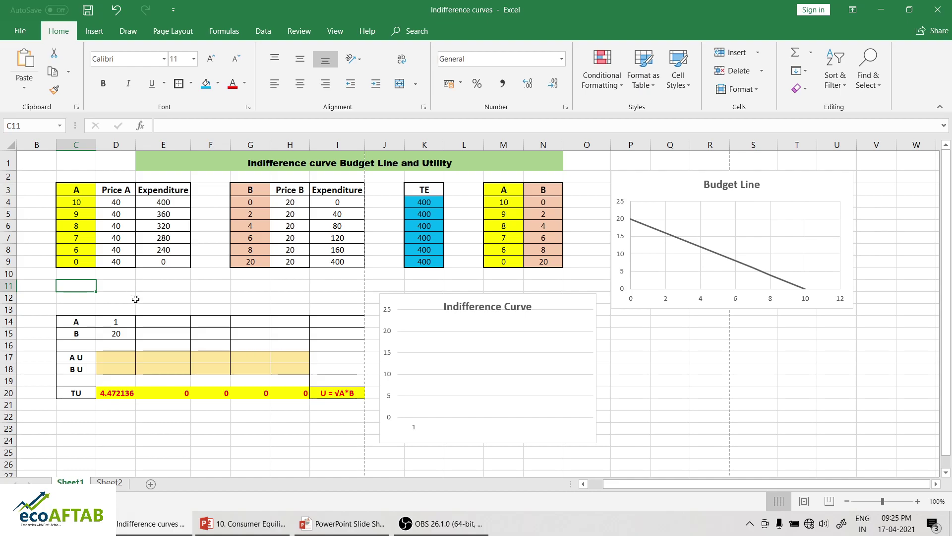
Enter the first combination's utilities: 18 for A U in D17 and 2 for B U in D18.
{"action": "left_click", "coordinate": [123, 357]}
{"action": "type", "text": "18"}
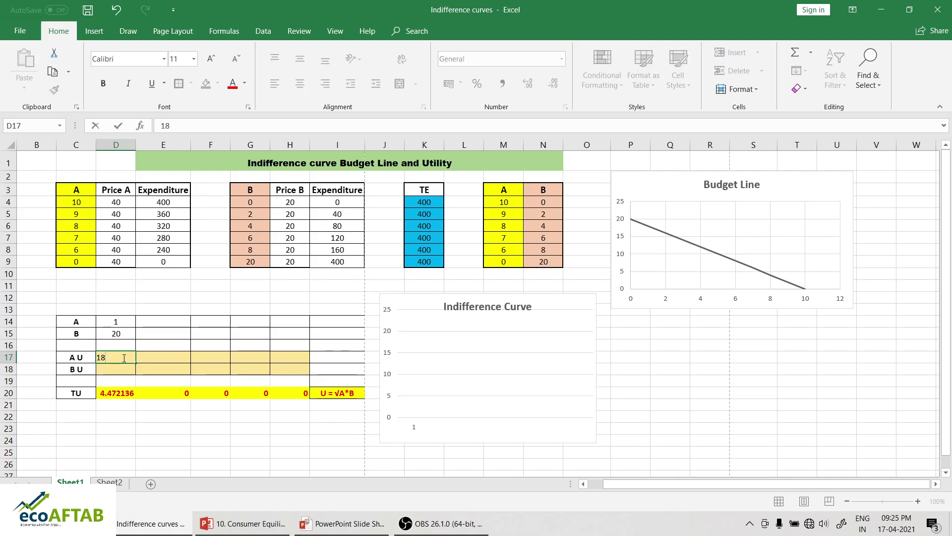
{"action": "key", "text": "Return"}
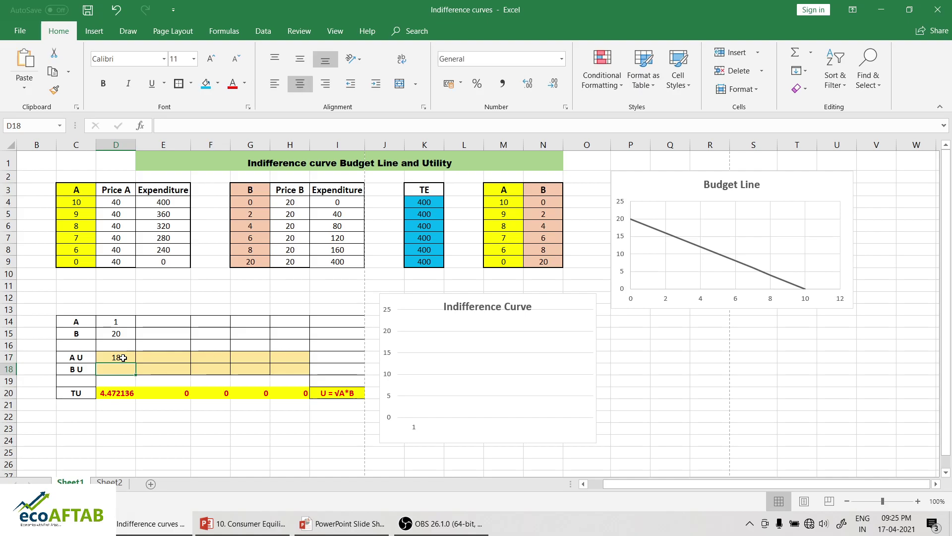
{"action": "type", "text": "2"}
{"action": "key", "text": "Tab"}
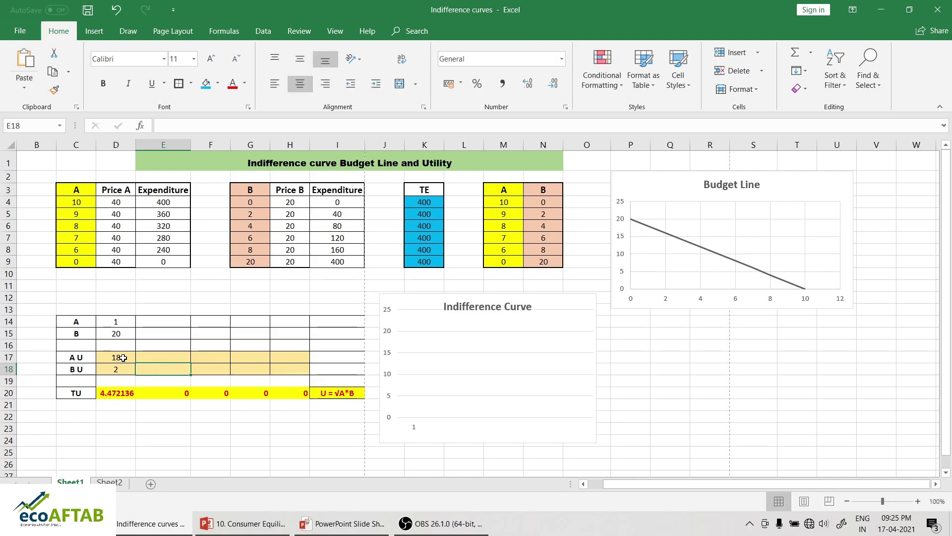
Enter the second combination in the indifference table: 2 for A in E14 and 10 for B in E15.
{"action": "key", "text": "Up"}
{"action": "key", "text": "Up"}
{"action": "key", "text": "Up"}
{"action": "key", "text": "Up"}
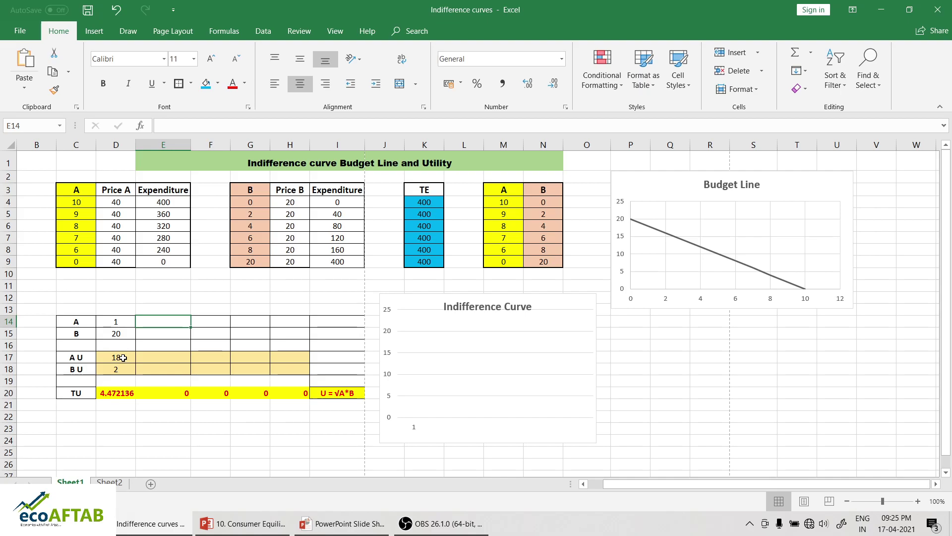
{"action": "type", "text": "2"}
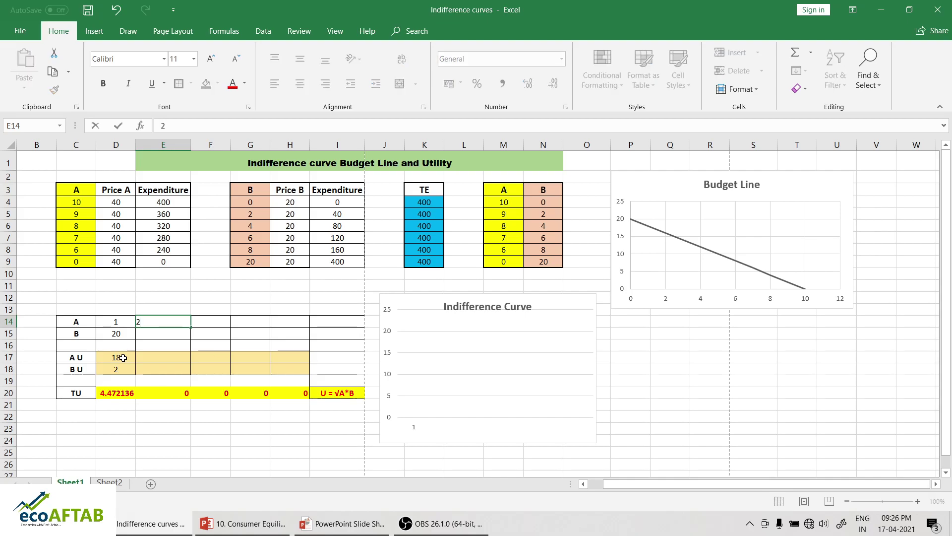
{"action": "key", "text": "Return"}
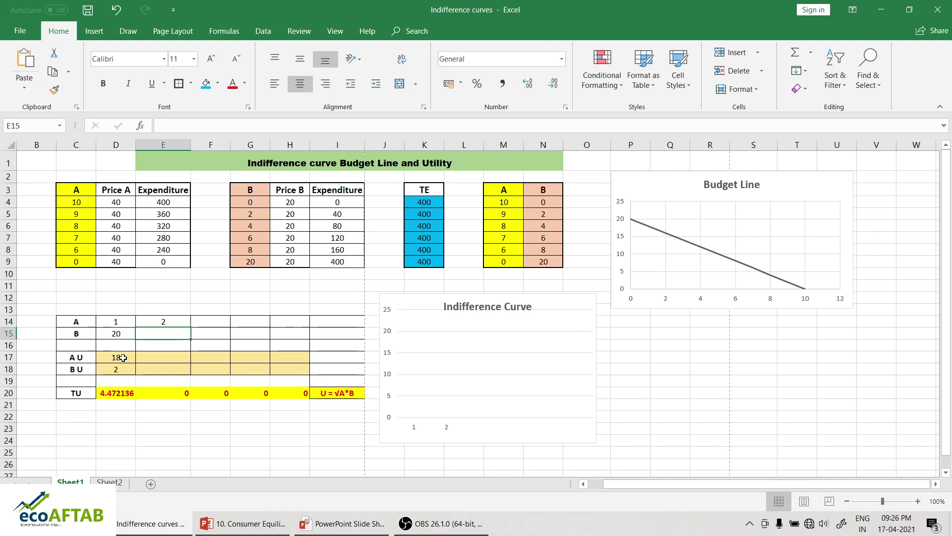
{"action": "type", "text": "10"}
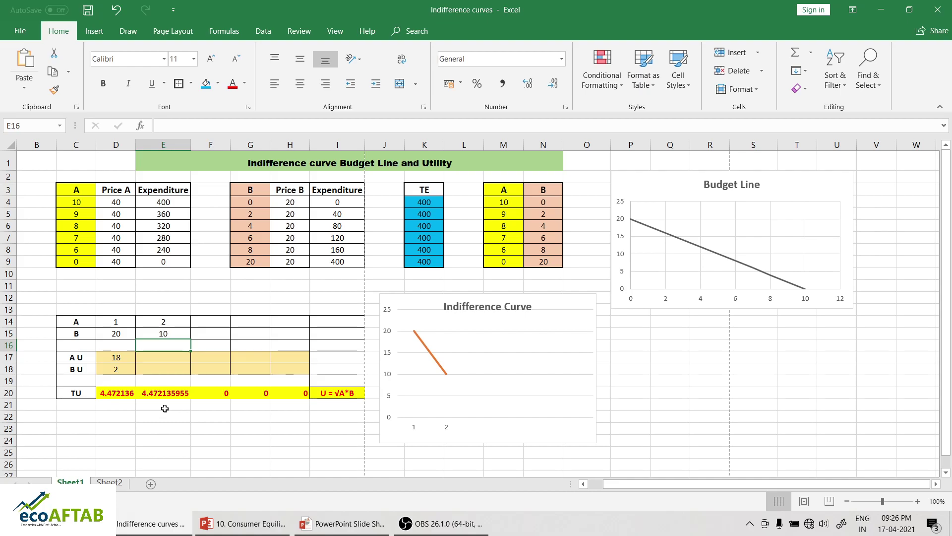
Enter the second combination's utilities: 17 for A U in E17 and 3 for B U in E18.
{"action": "left_click", "coordinate": [166, 358]}
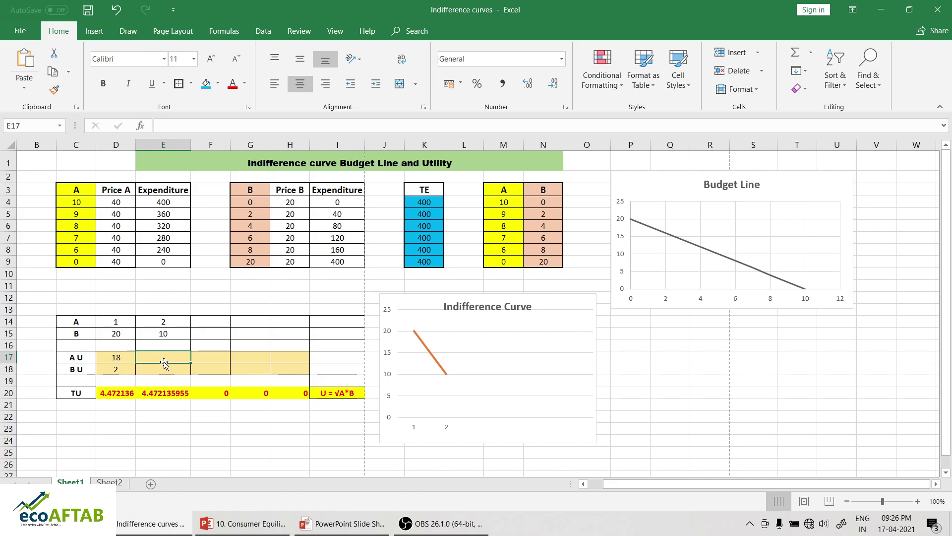
{"action": "left_click", "coordinate": [160, 371]}
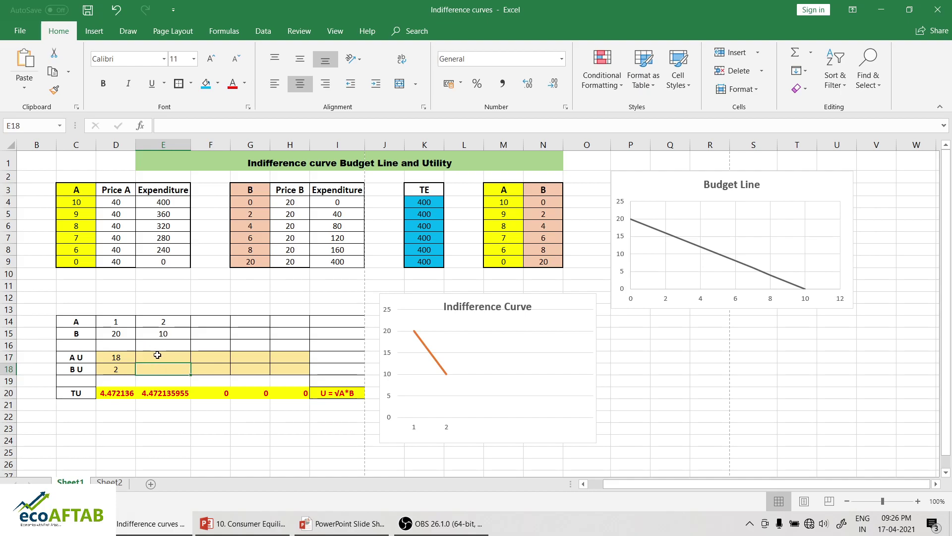
{"action": "left_click", "coordinate": [158, 356]}
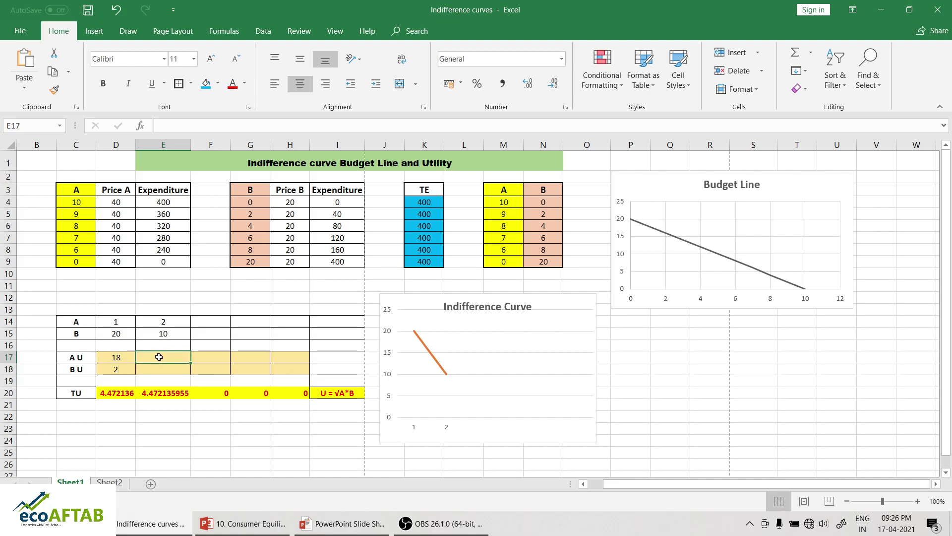
{"action": "type", "text": "17"}
{"action": "key", "text": "Return"}
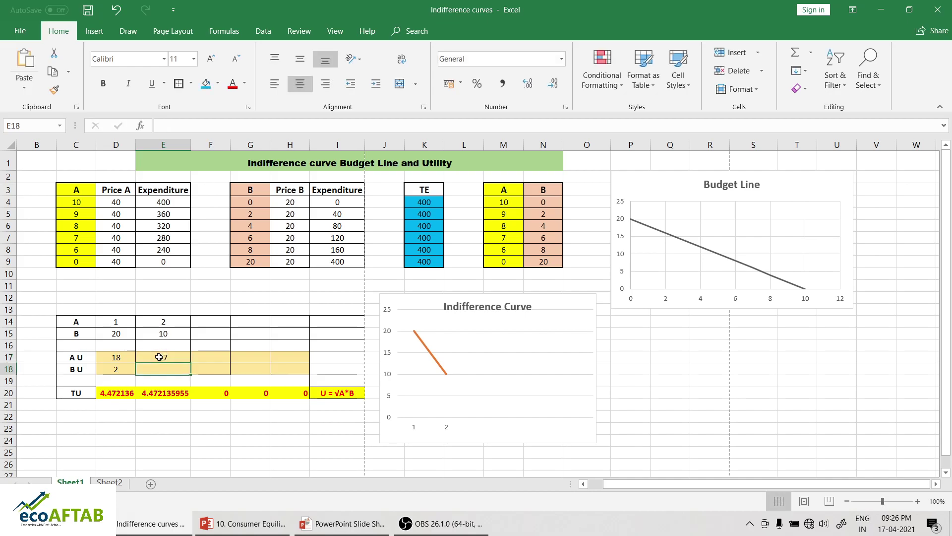
{"action": "type", "text": "3"}
{"action": "key", "text": "Tab"}
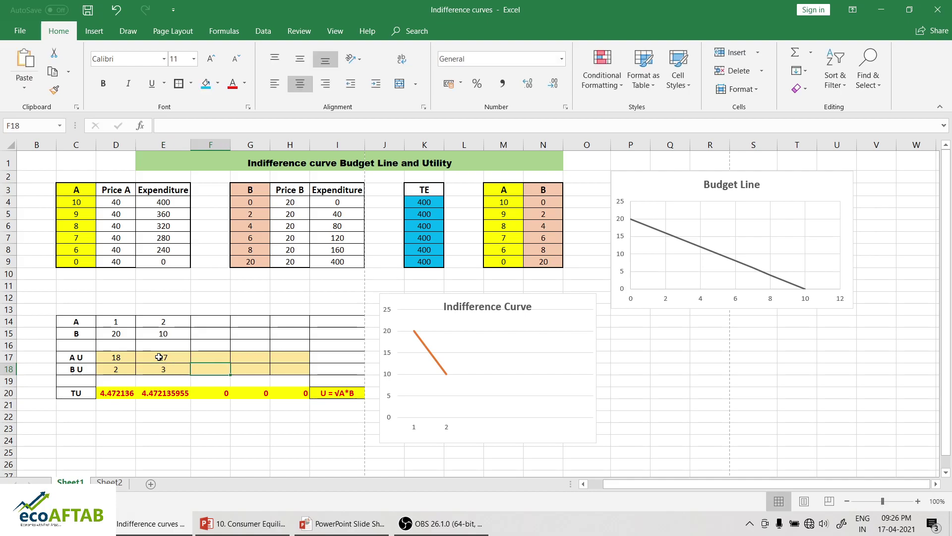
Enter the third combination in the indifference table: 4 for A in F14 and 5 for B in F15.
{"action": "key", "text": "Up"}
{"action": "key", "text": "Up"}
{"action": "key", "text": "Up"}
{"action": "key", "text": "Up"}
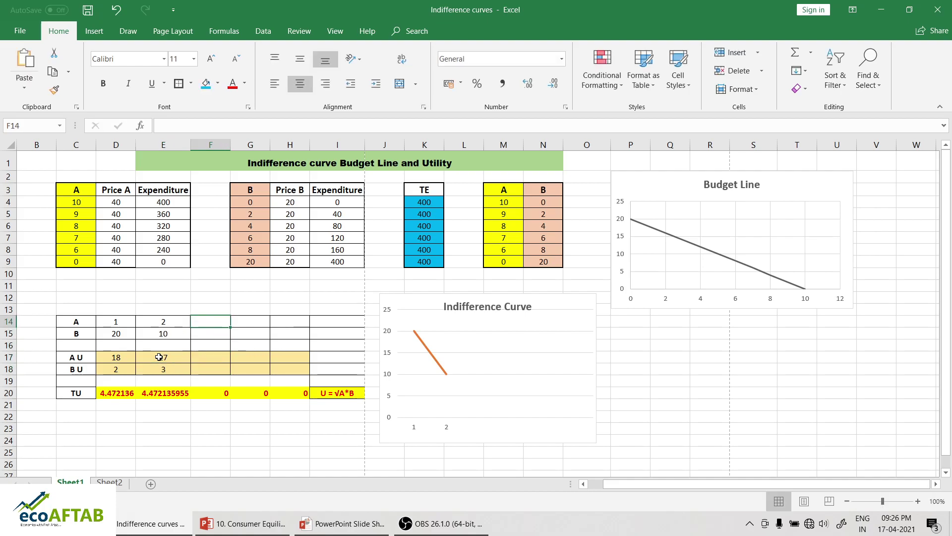
{"action": "type", "text": "4"}
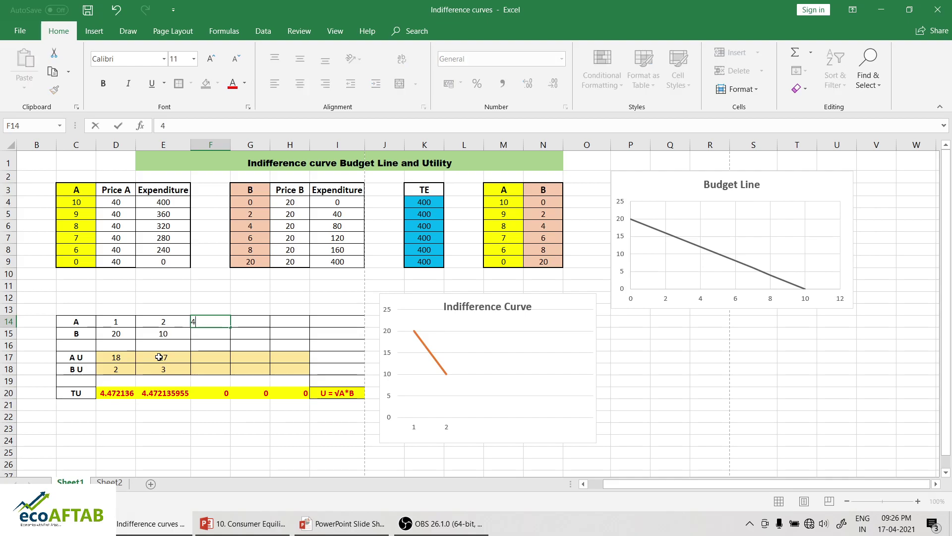
{"action": "key", "text": "Return"}
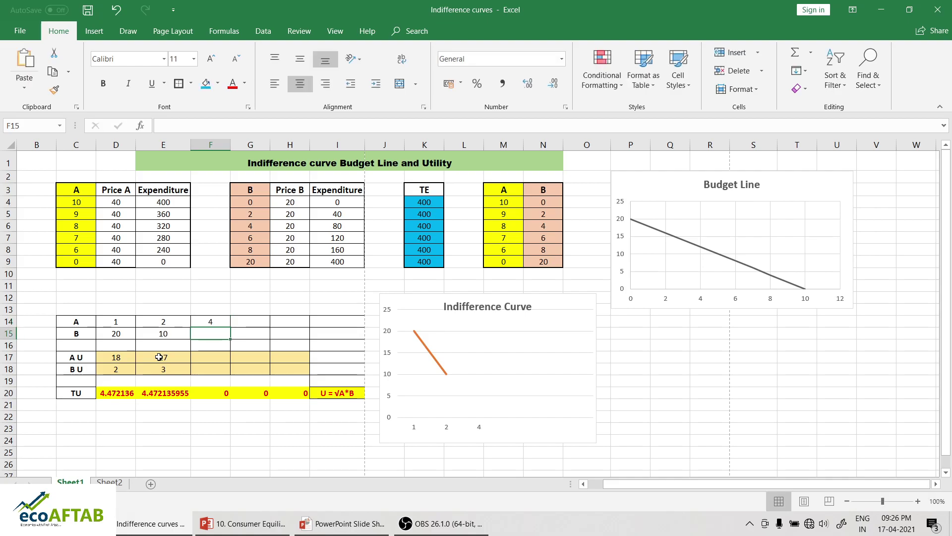
{"action": "type", "text": "5"}
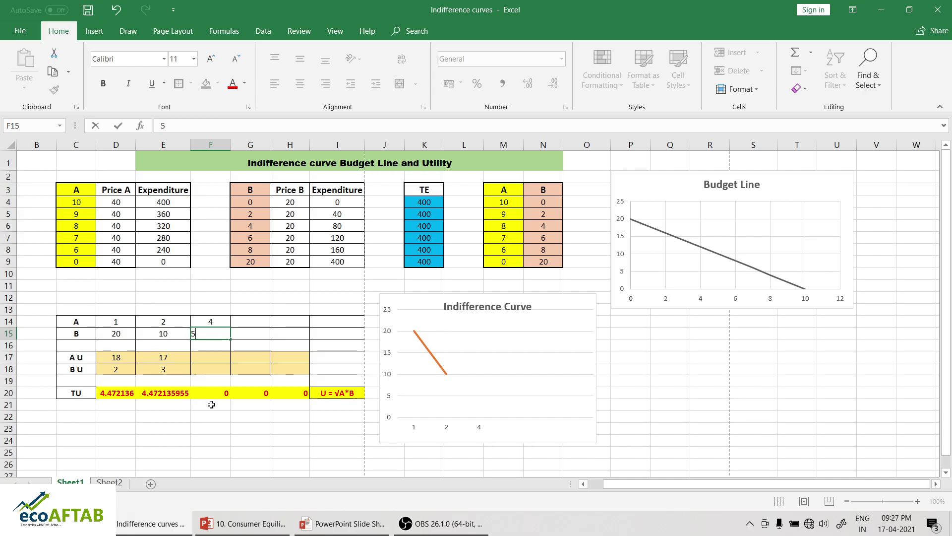
{"action": "key", "text": "Return"}
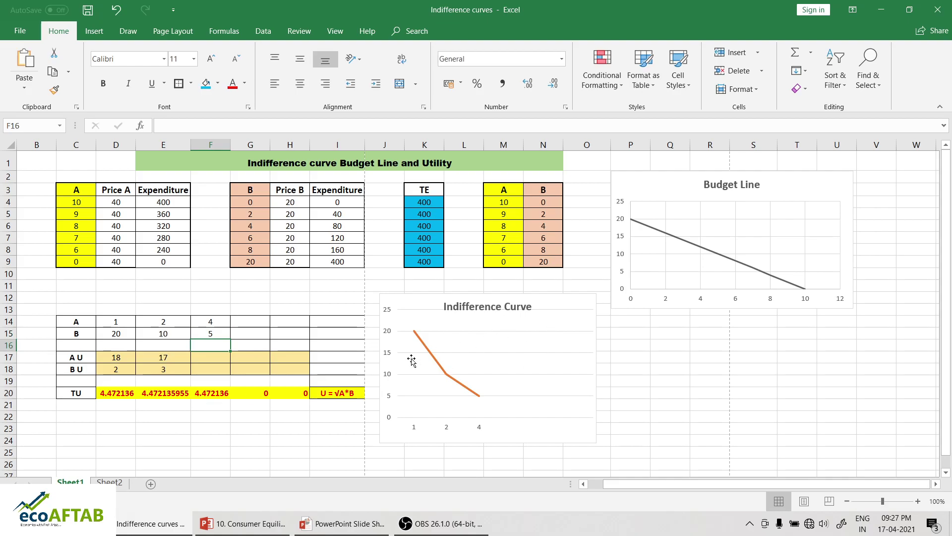
Enter the third combination's utilities: 15 for A U in F17 and 5 for B U in F18.
{"action": "left_click", "coordinate": [215, 357]}
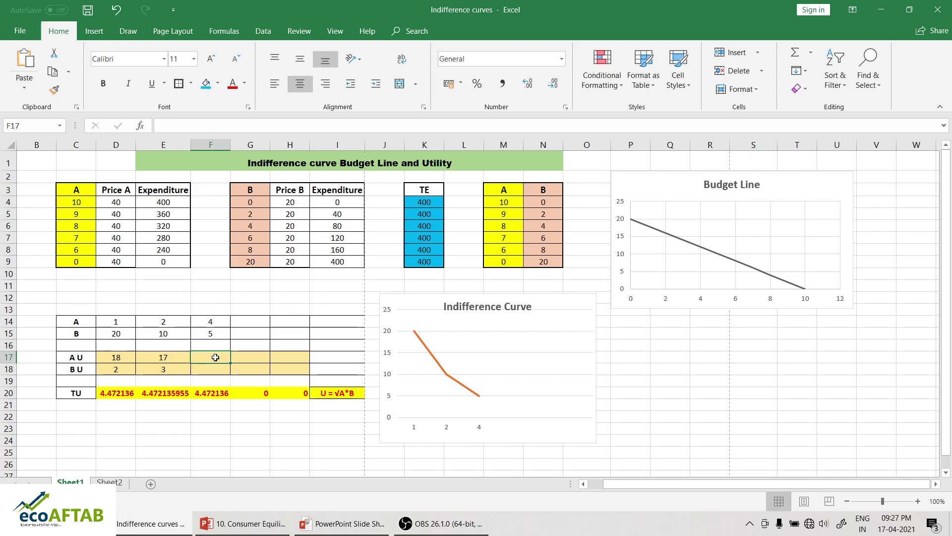
{"action": "type", "text": "15"}
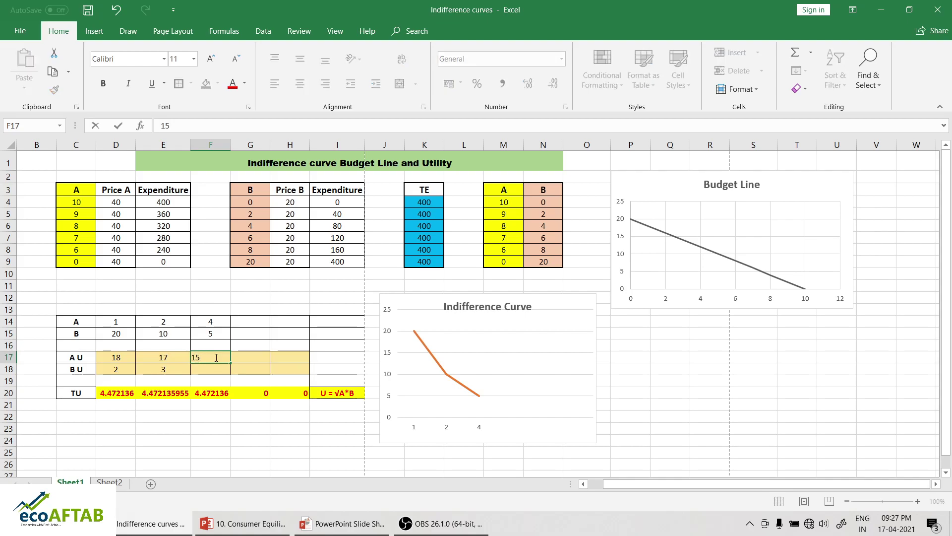
{"action": "key", "text": "Return"}
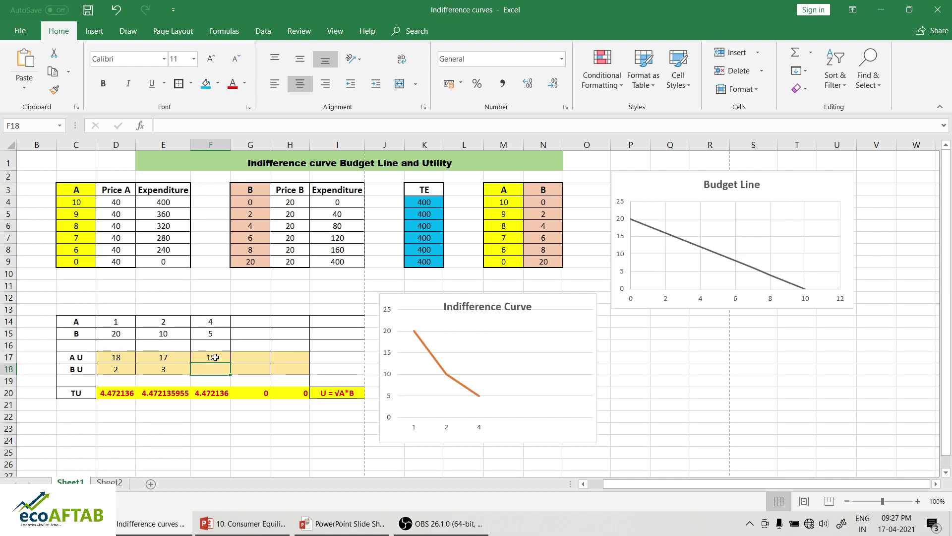
{"action": "type", "text": "5"}
{"action": "key", "text": "Tab"}
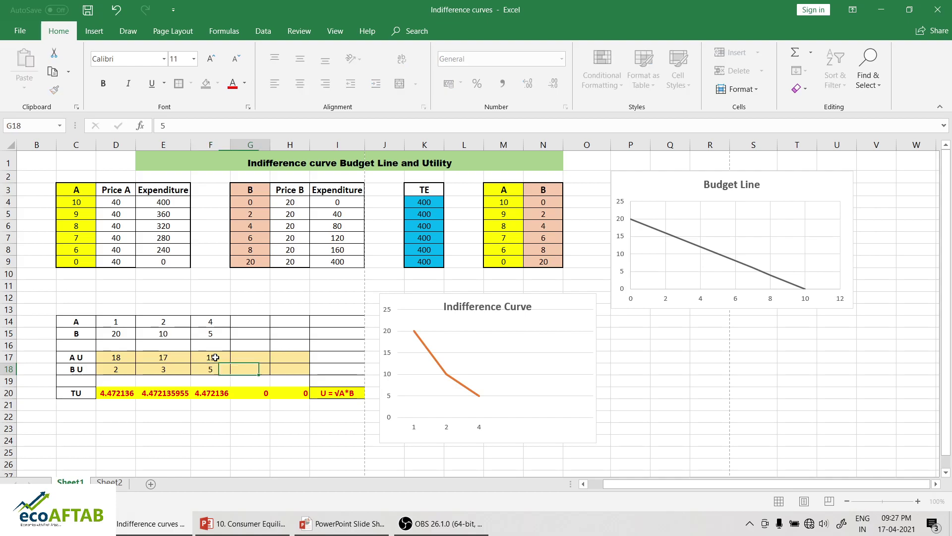
Enter the fourth combination in the indifference table: 5 for A in G14 and 4 for B in G15.
{"action": "key", "text": "Up"}
{"action": "key", "text": "Up"}
{"action": "key", "text": "Up"}
{"action": "key", "text": "Up"}
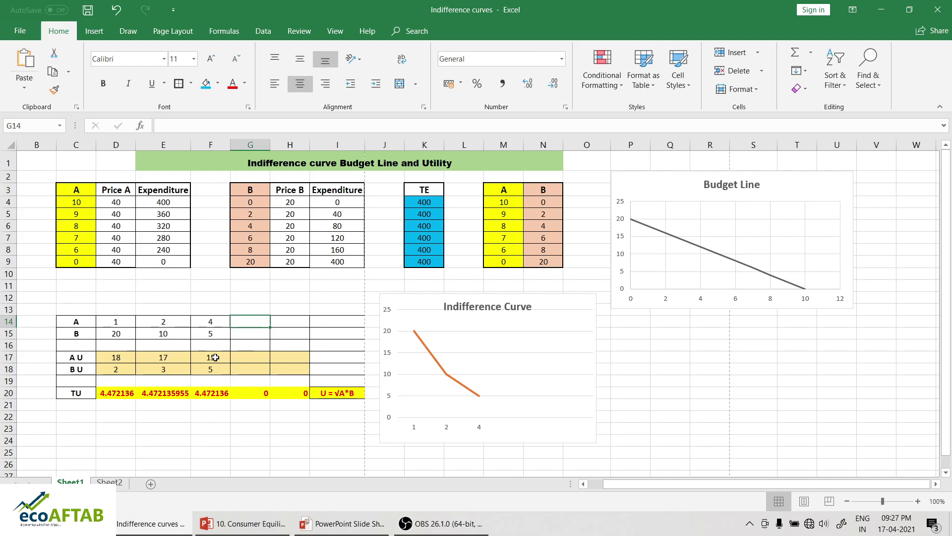
{"action": "type", "text": "5"}
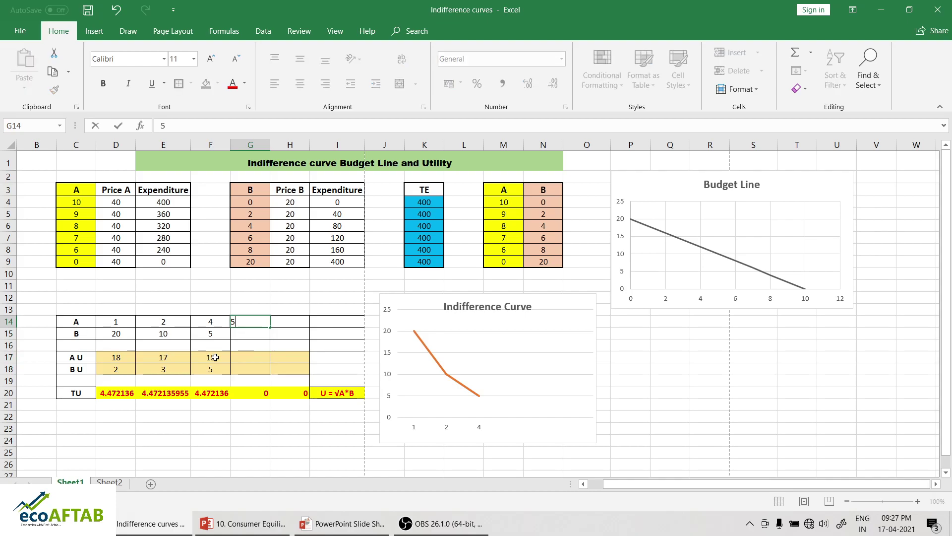
{"action": "key", "text": "Tab"}
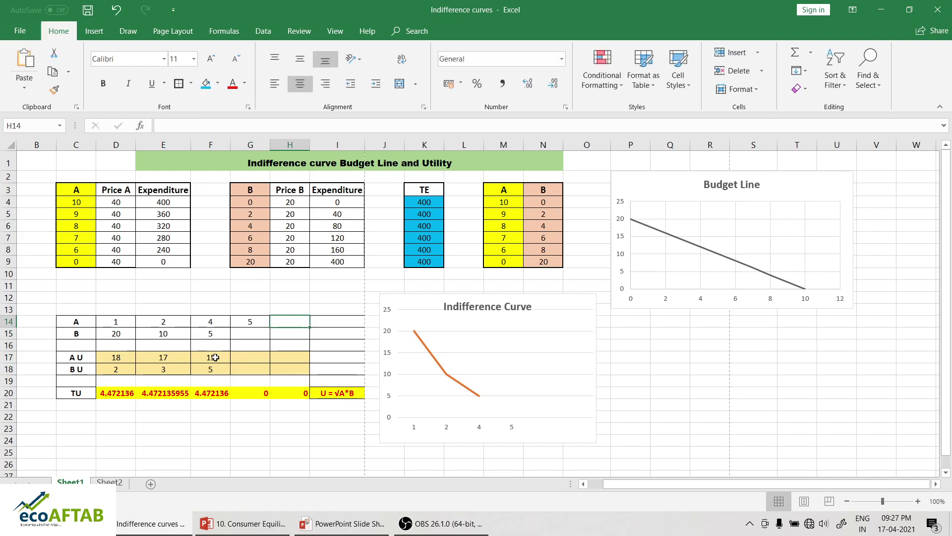
{"action": "key", "text": "Left"}
{"action": "key", "text": "Down"}
{"action": "type", "text": "4"}
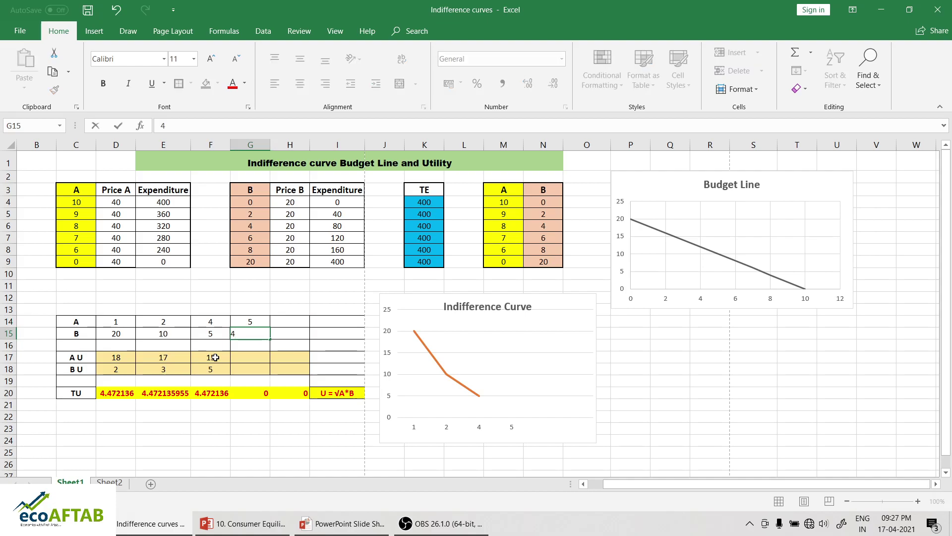
{"action": "key", "text": "Tab"}
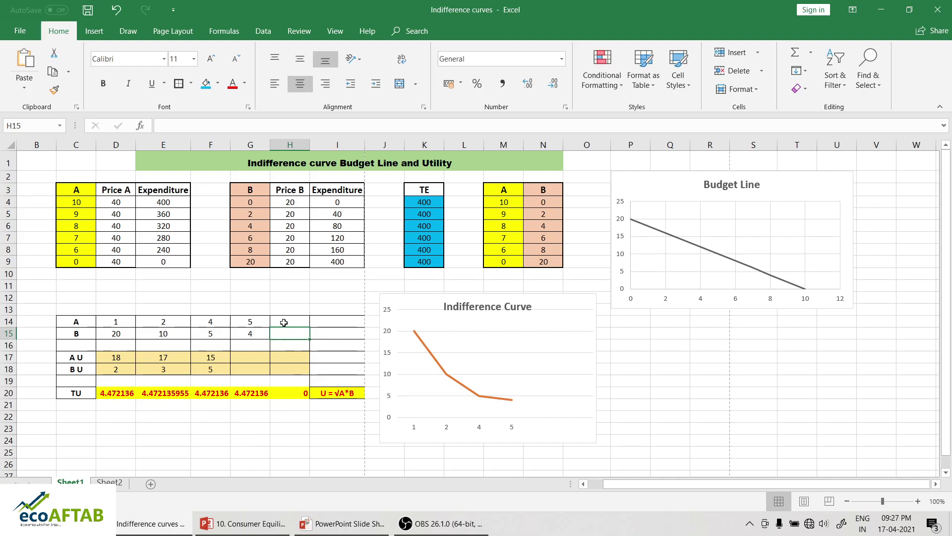
Enter the fourth combination's utilities: 11 for A U in G17 and 9 for B U in G18.
{"action": "left_click", "coordinate": [245, 358]}
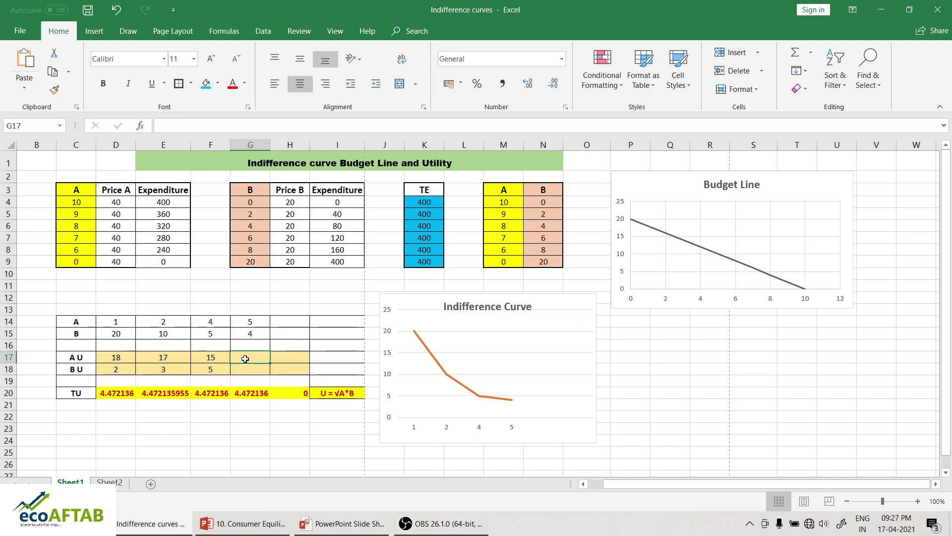
{"action": "type", "text": "11"}
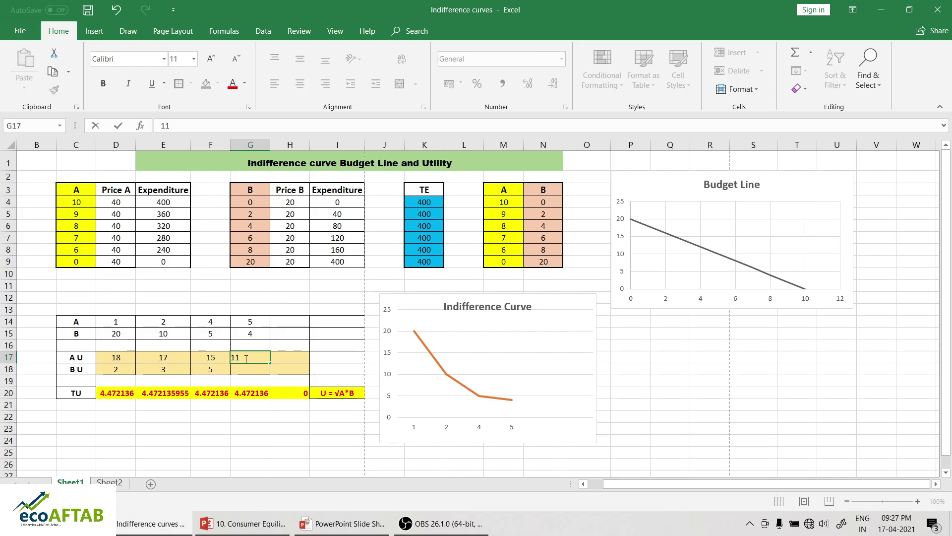
{"action": "key", "text": "Return"}
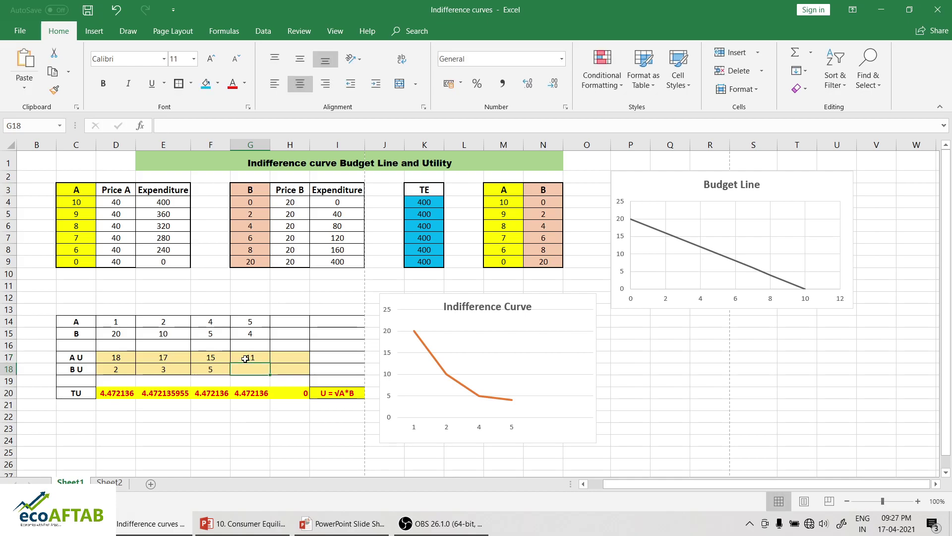
{"action": "type", "text": "9"}
{"action": "key", "text": "Tab"}
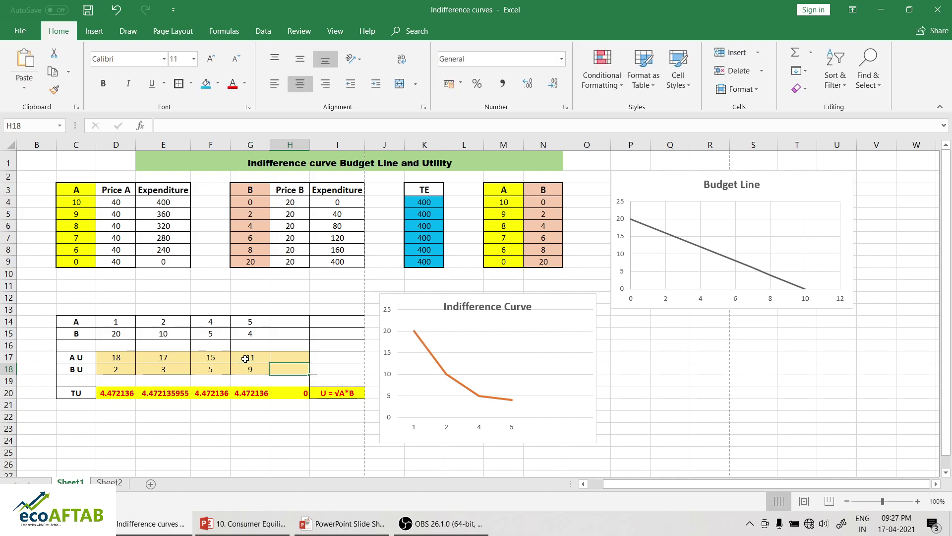
Enter the fifth combination in the indifference table: 10 for A in H14 and 2 for B in H15.
{"action": "key", "text": "Up"}
{"action": "key", "text": "Up"}
{"action": "key", "text": "Up"}
{"action": "key", "text": "Up"}
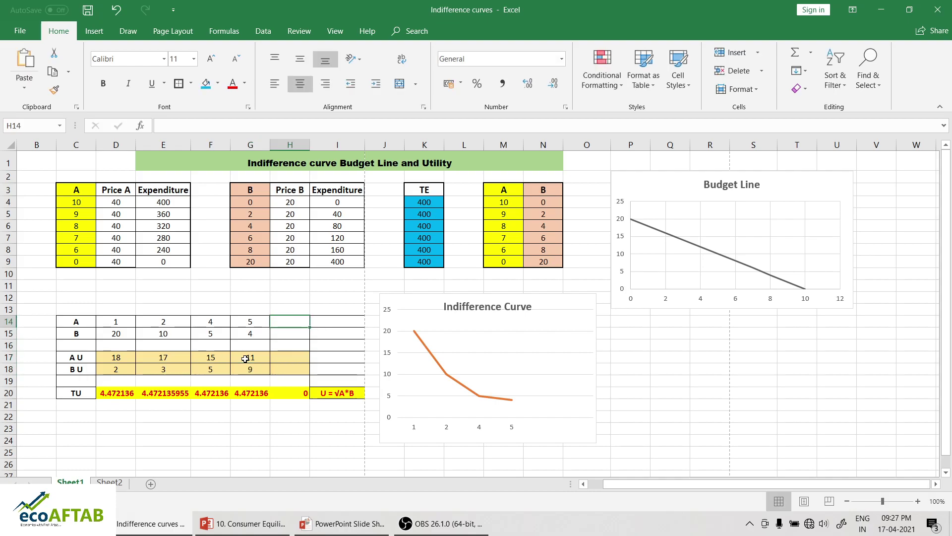
{"action": "type", "text": "10"}
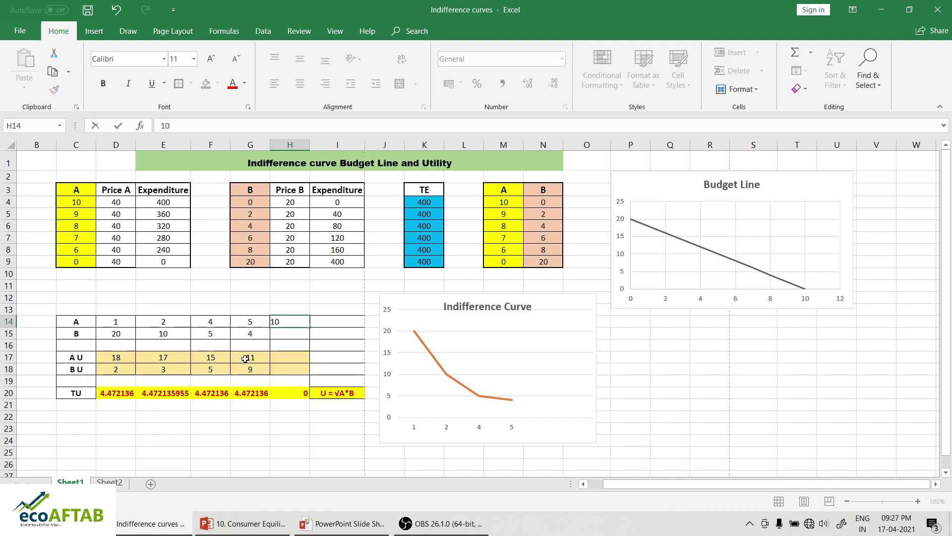
{"action": "key", "text": "Tab"}
{"action": "key", "text": "Left"}
{"action": "key", "text": "Down"}
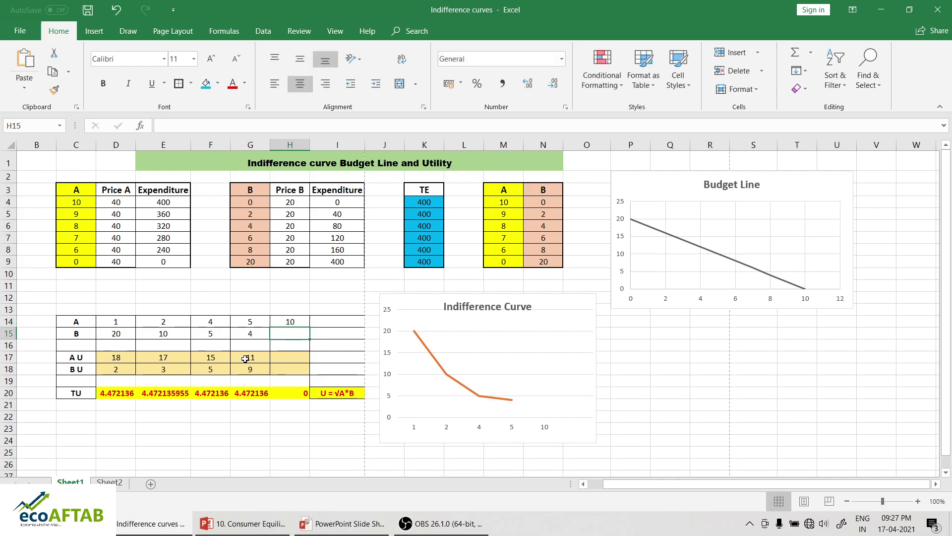
{"action": "type", "text": "2"}
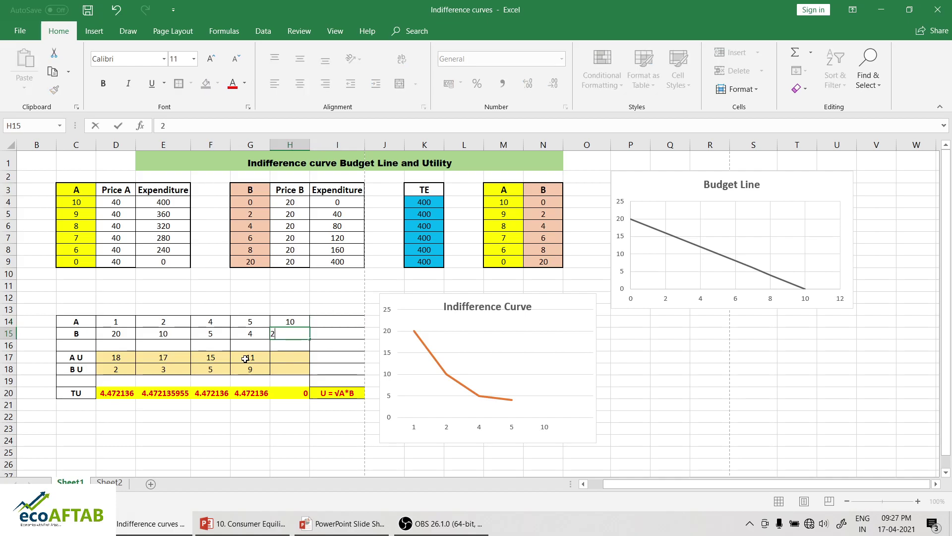
{"action": "key", "text": "Return"}
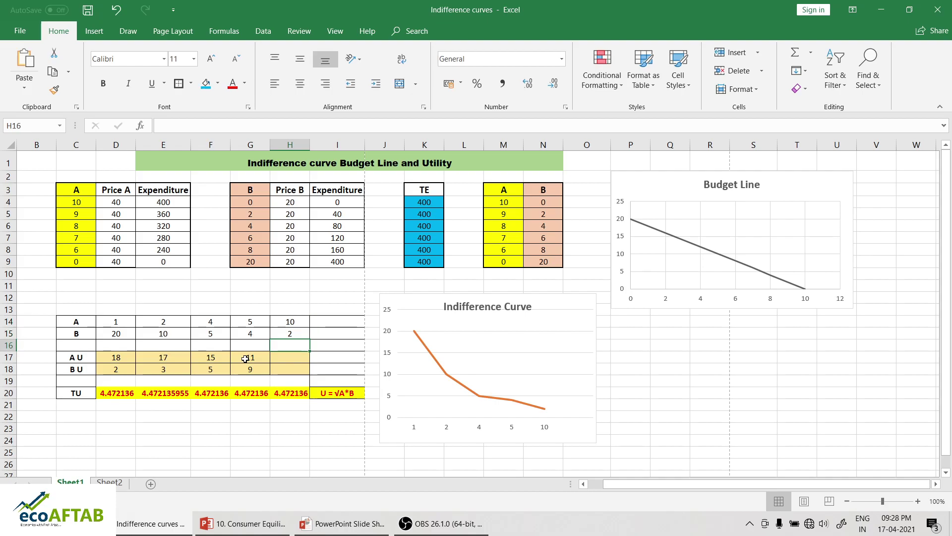
Enter the fifth combination's utilities: 1 for A U in H17 and 19 for B U in H18.
{"action": "key", "text": "Down"}
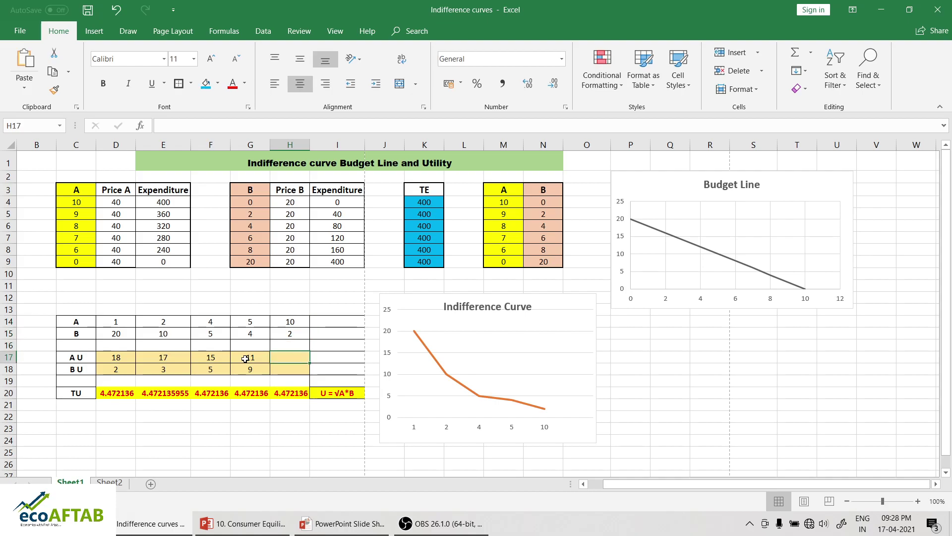
{"action": "type", "text": "1"}
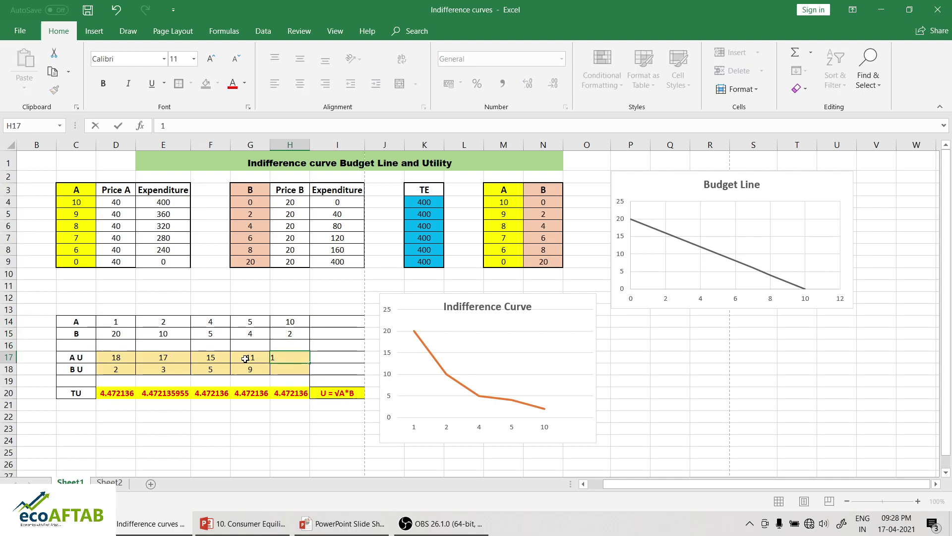
{"action": "key", "text": "Return"}
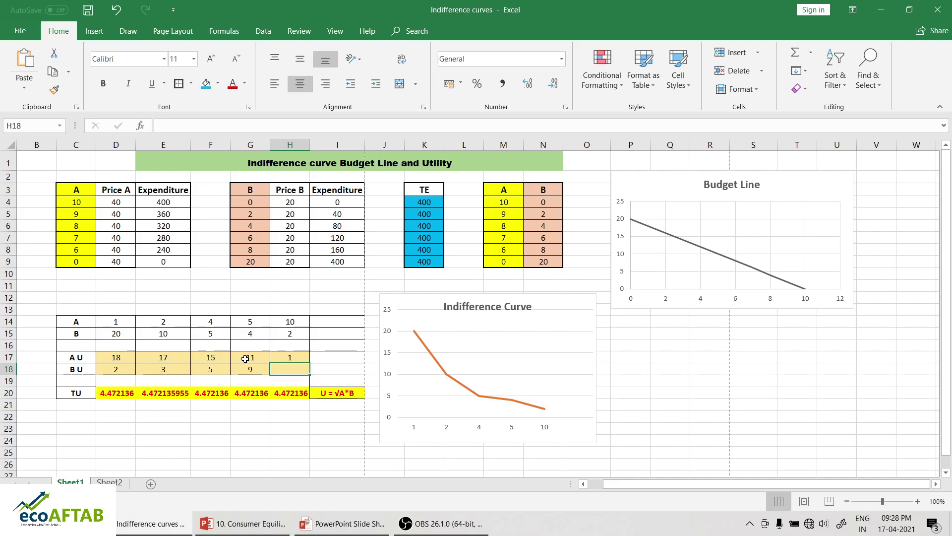
{"action": "type", "text": "19"}
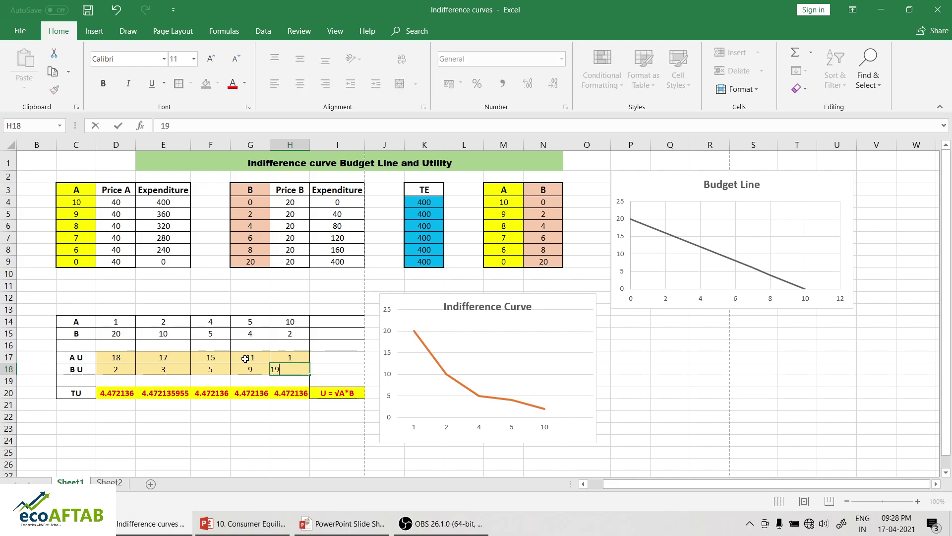
{"action": "left_click", "coordinate": [283, 429]}
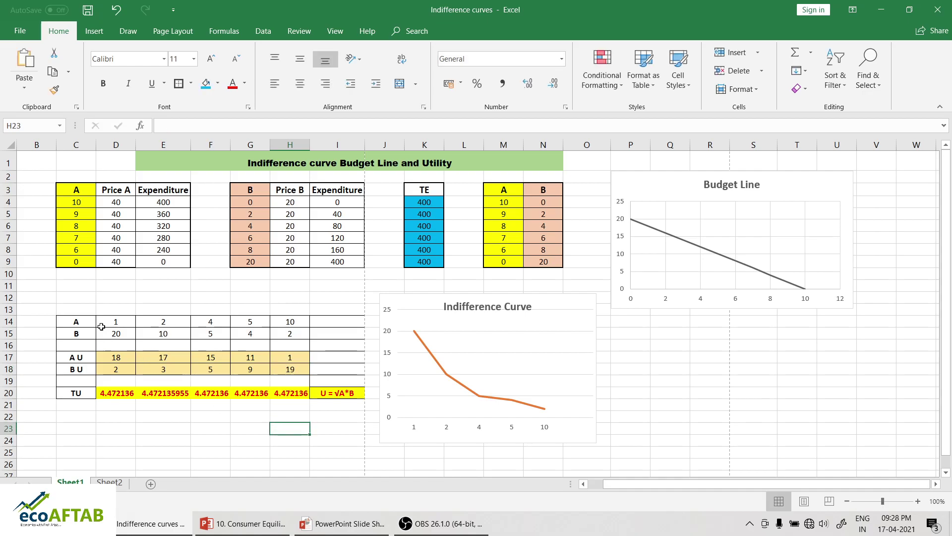
Fill the A and B combination values in D14:H15 with standard red.
{"action": "left_click_drag", "start_coordinate": [106, 321], "coordinate": [286, 335]}
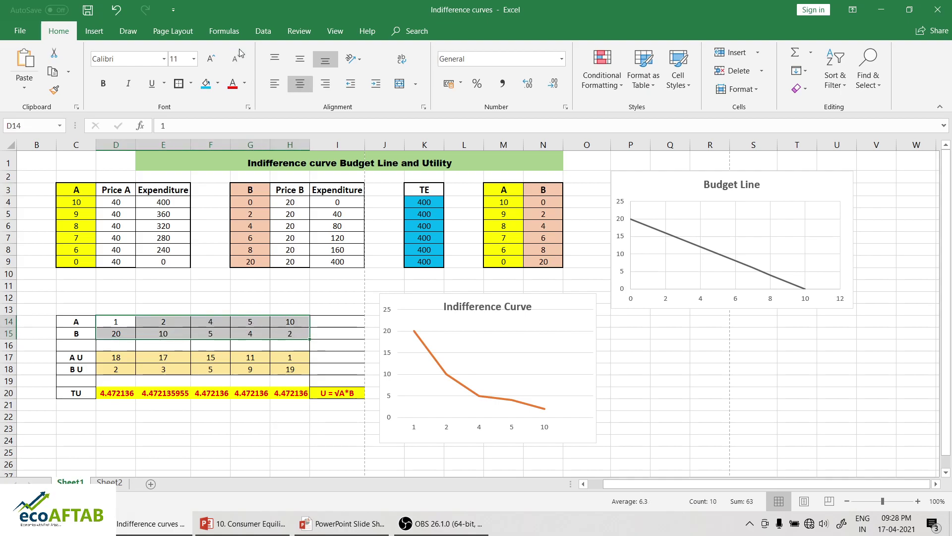
{"action": "left_click", "coordinate": [219, 84]}
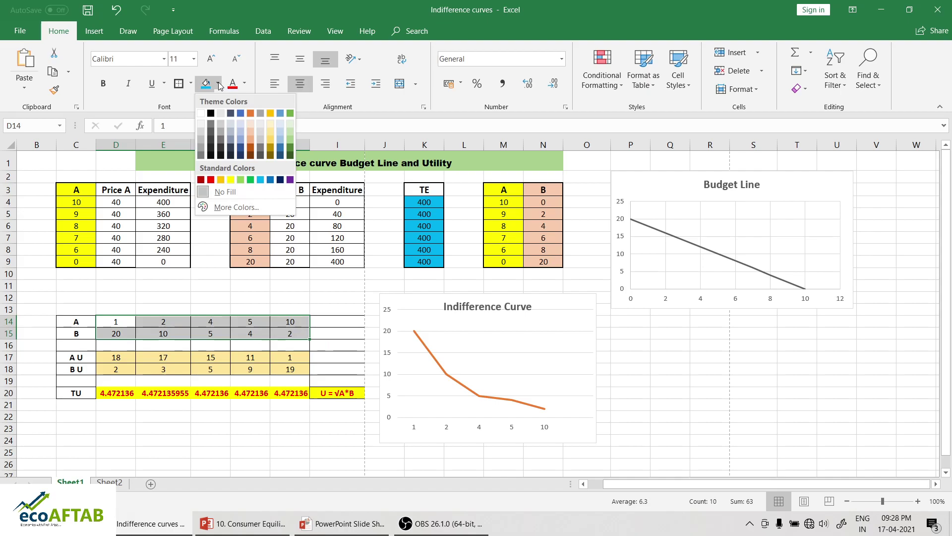
{"action": "left_click", "coordinate": [211, 180]}
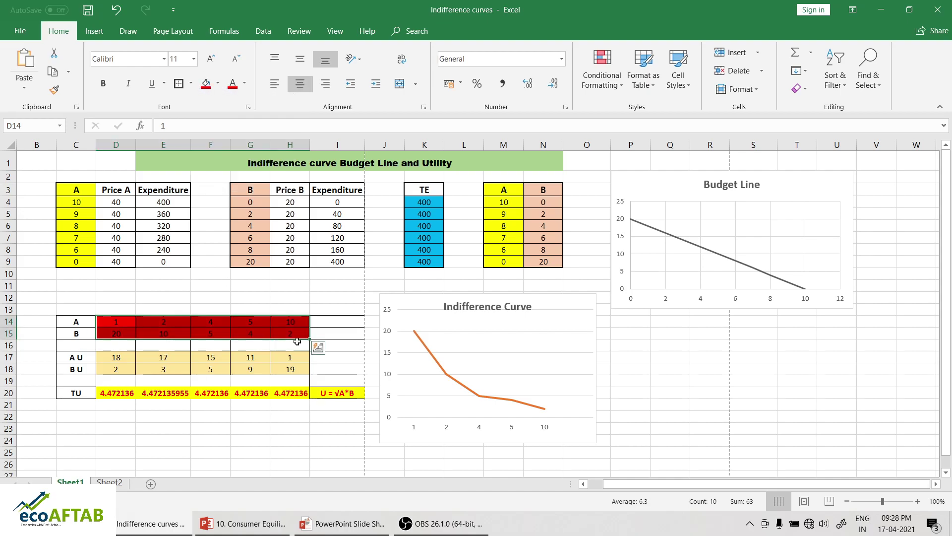
{"action": "left_click", "coordinate": [340, 300]}
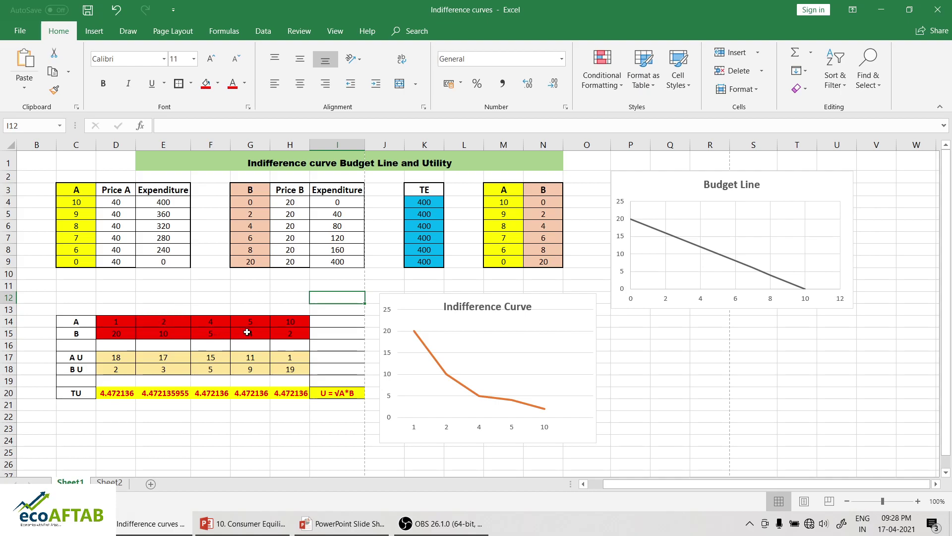
Try to recolour the line in the Indifference Curve chart by applying a dark red fill to its data series.
{"action": "left_click", "coordinate": [427, 350]}
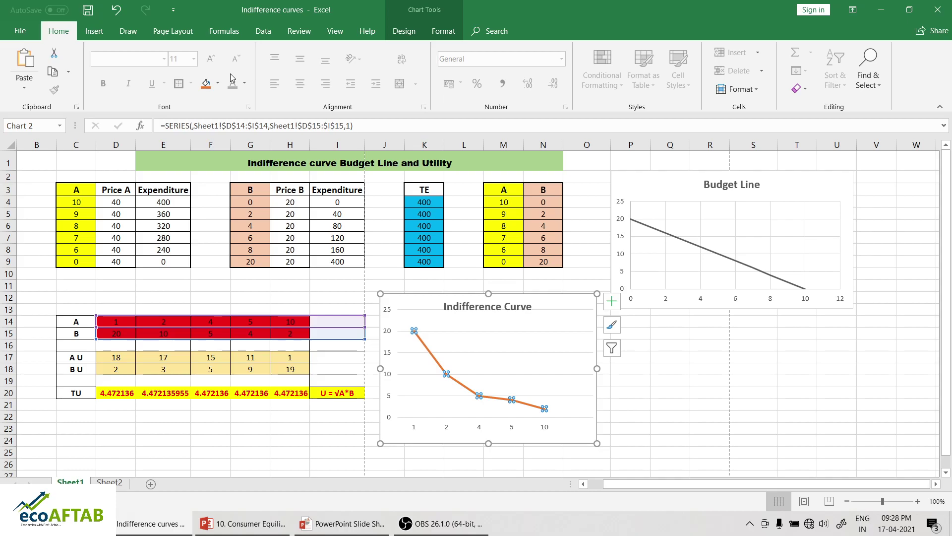
{"action": "left_click", "coordinate": [218, 83]}
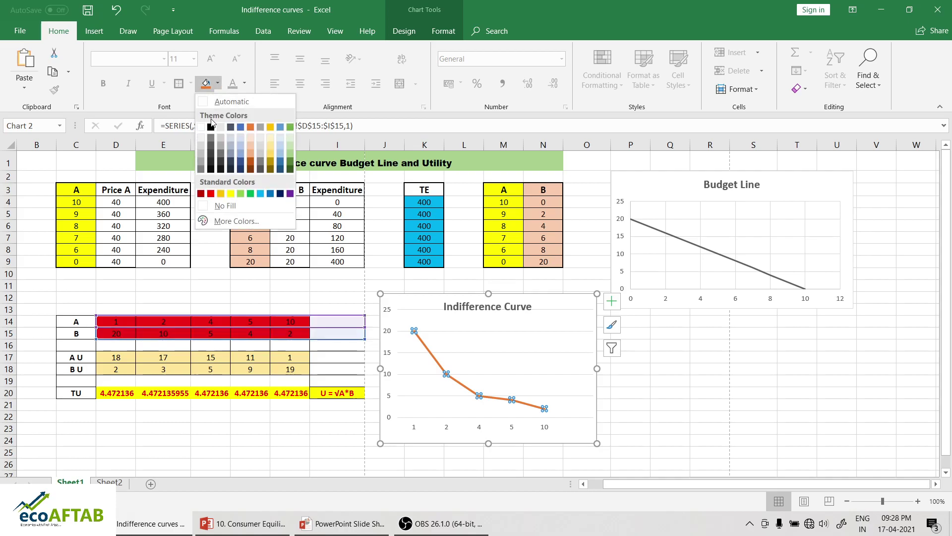
{"action": "left_click", "coordinate": [201, 194]}
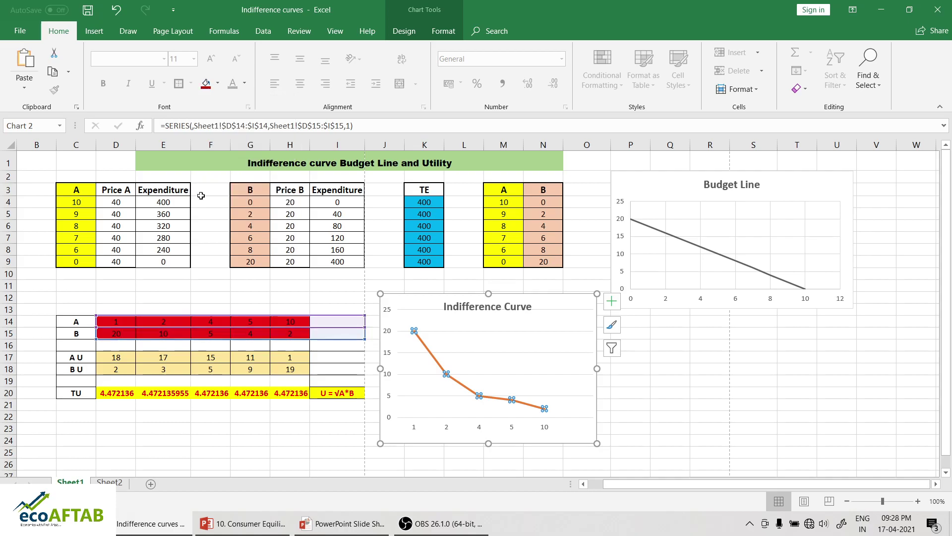
Apply the dark-background chart style to the Indifference Curve chart and close the formatting pane.
{"action": "left_click", "coordinate": [424, 349]}
{"action": "double_click", "coordinate": [424, 349]}
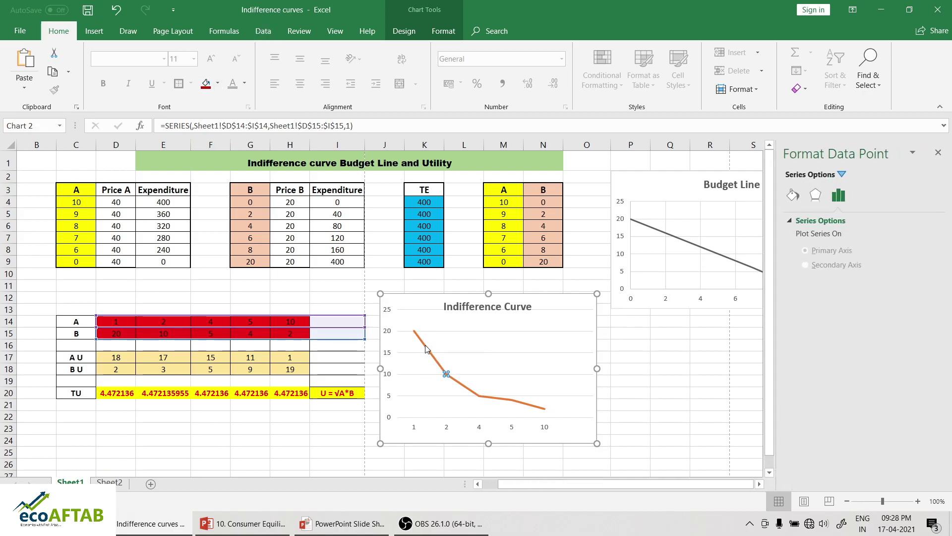
{"action": "left_click", "coordinate": [428, 346]}
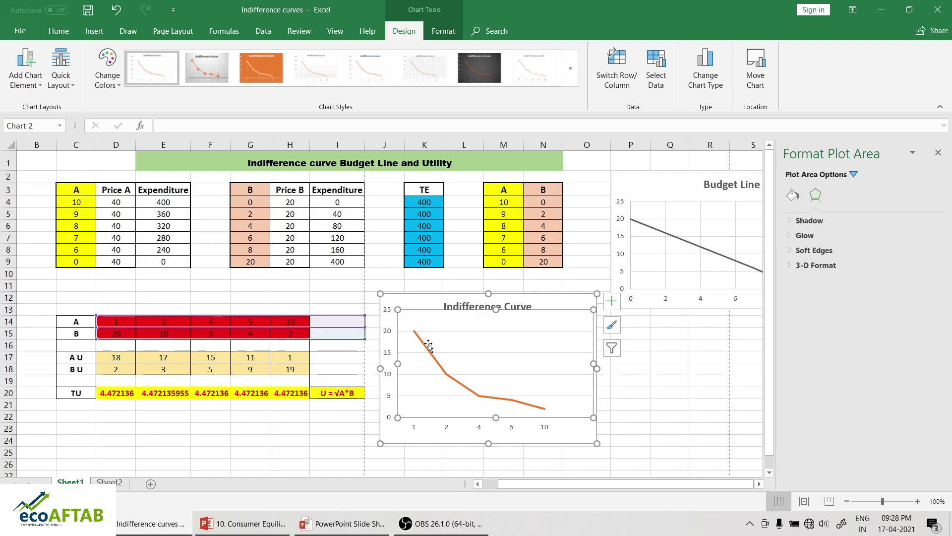
{"action": "left_click", "coordinate": [479, 72]}
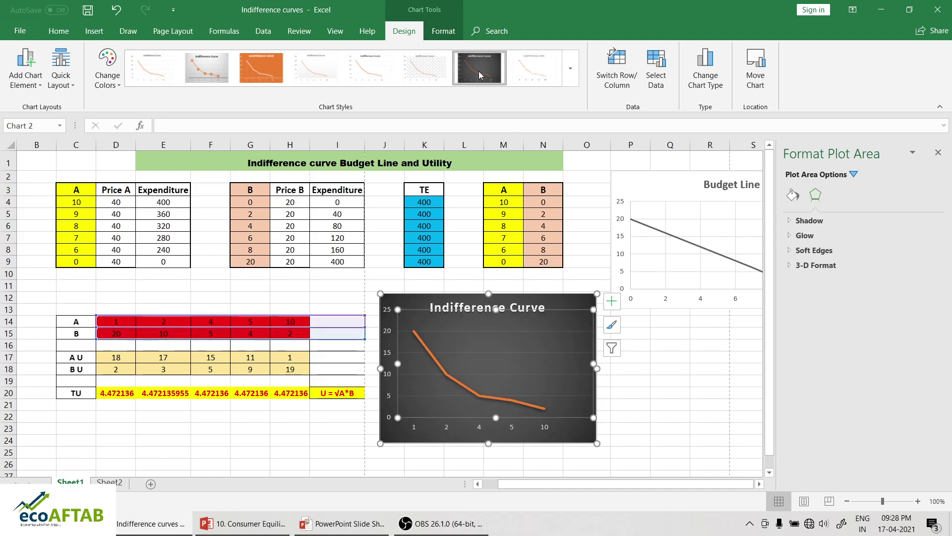
{"action": "left_click", "coordinate": [939, 150]}
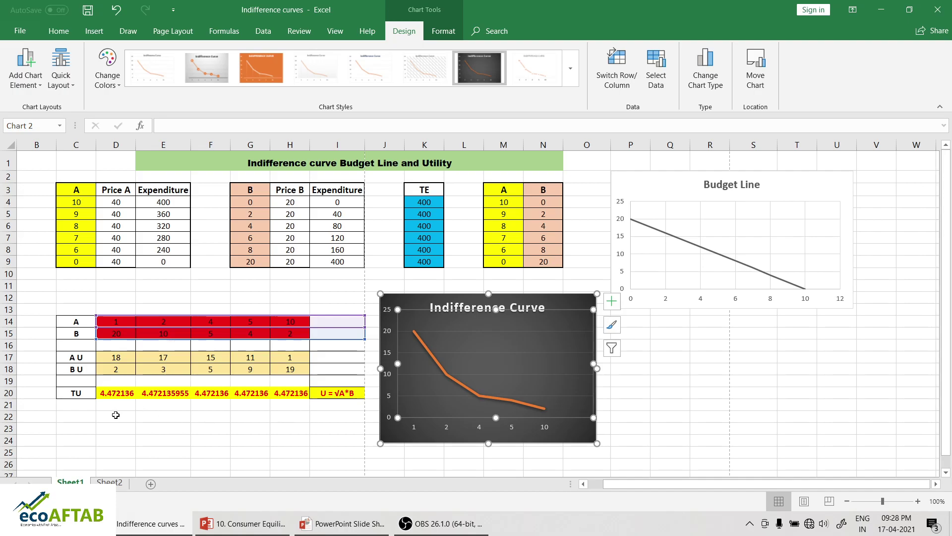
Fill the TU values in D20:H20 with light grey and set their font colour to black.
{"action": "left_click_drag", "start_coordinate": [107, 394], "coordinate": [286, 397]}
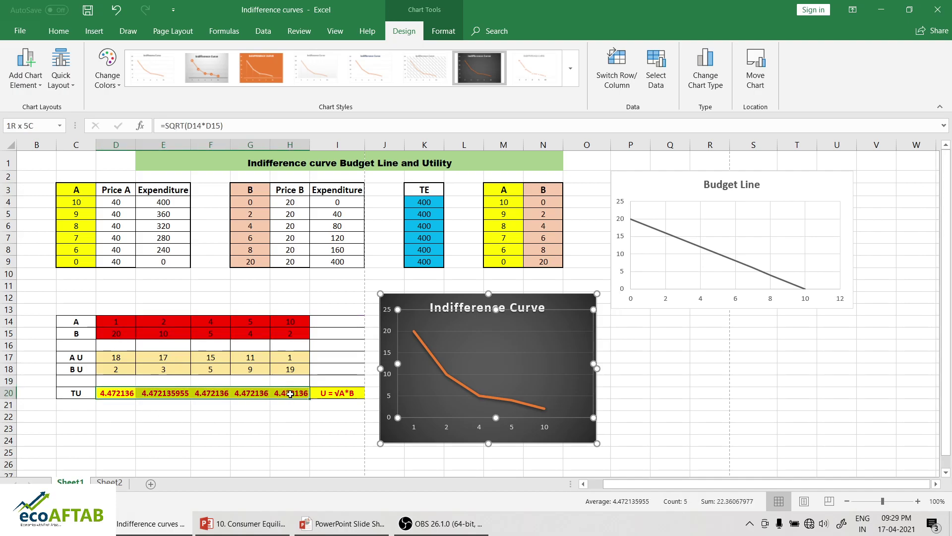
{"action": "left_click", "coordinate": [218, 84]}
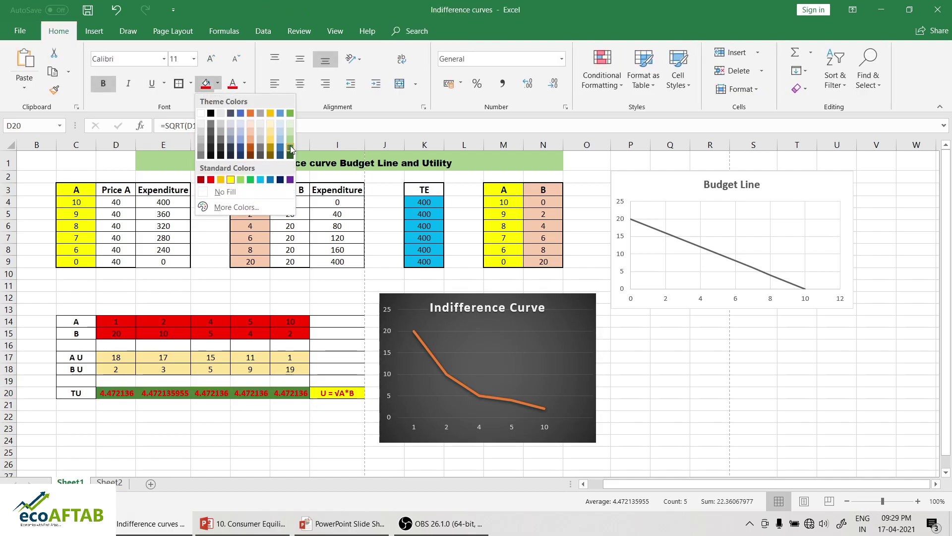
{"action": "left_click", "coordinate": [220, 128]}
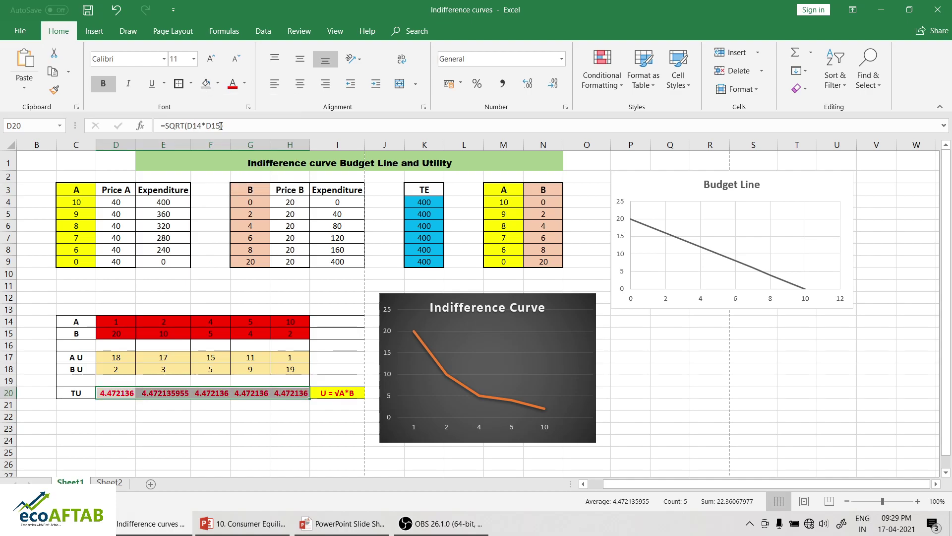
{"action": "left_click", "coordinate": [244, 83]}
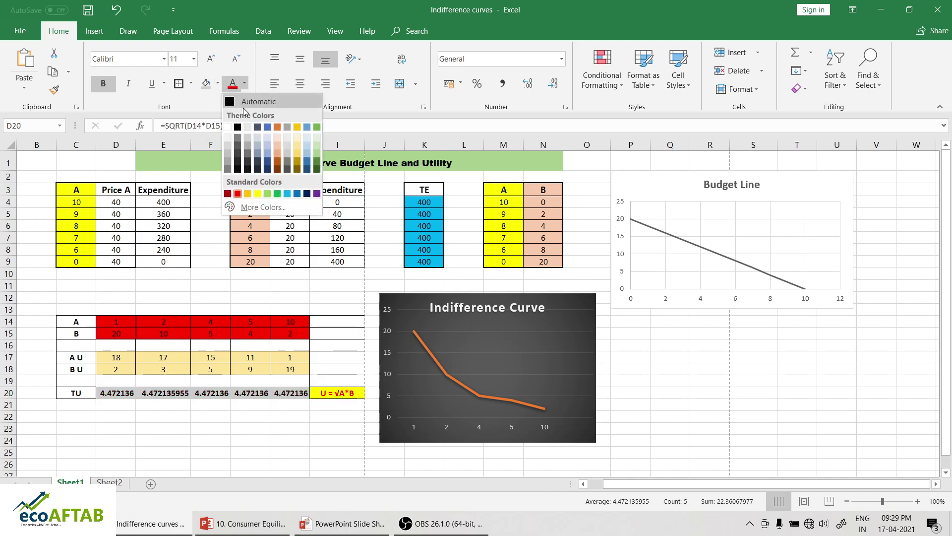
{"action": "left_click", "coordinate": [237, 128]}
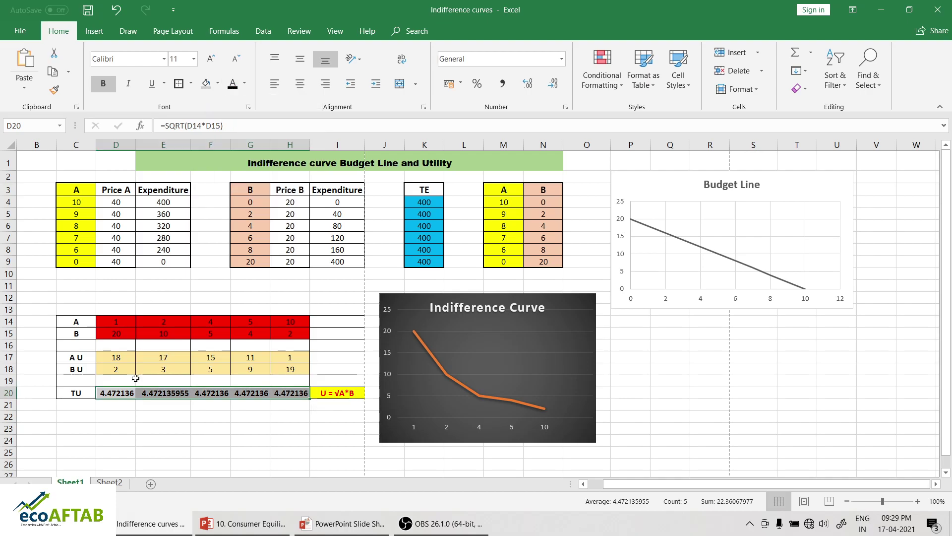
Enter the rounded total utility 4.47 in D22 below the TU row.
{"action": "left_click", "coordinate": [117, 413]}
{"action": "type", "text": "4"}
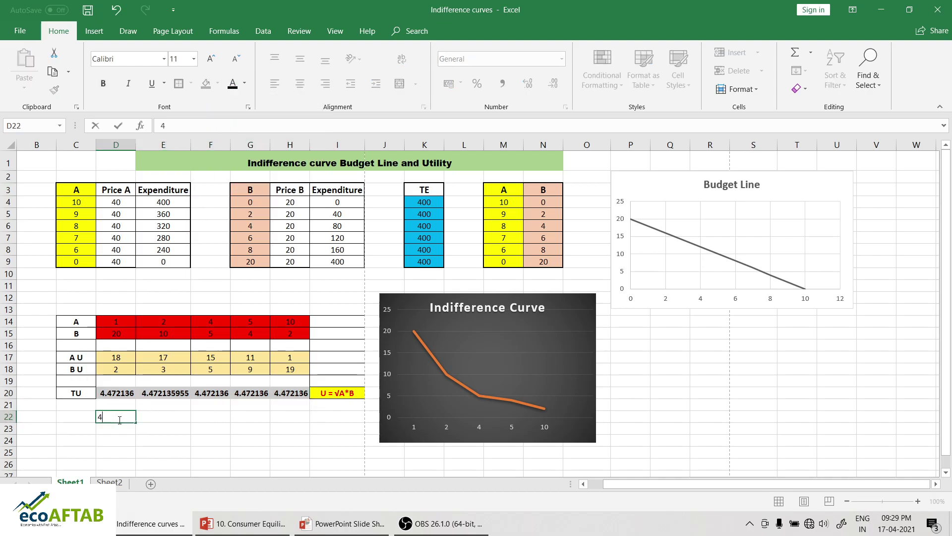
{"action": "type", "text": ".47"}
{"action": "left_click", "coordinate": [142, 426]}
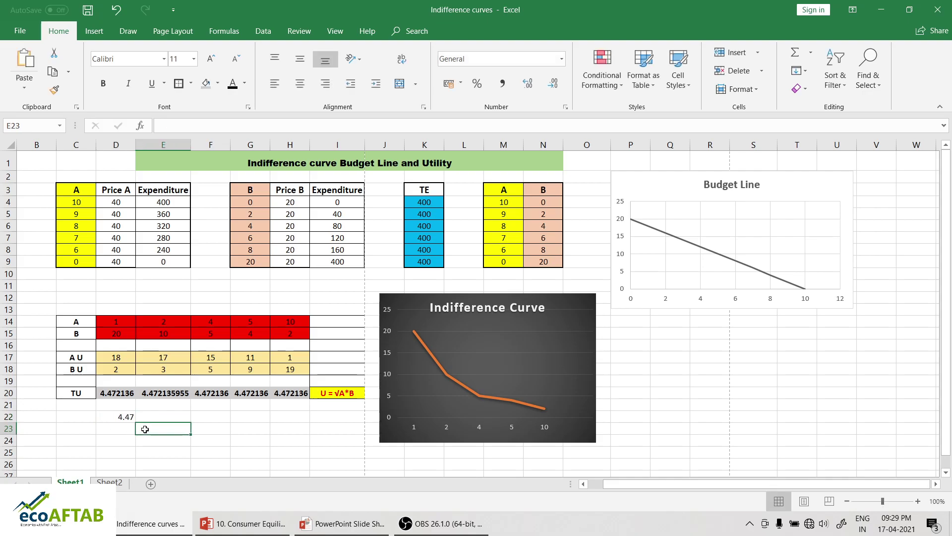
Label the five combinations a, b, c, d and e in D13:H13 above the A row.
{"action": "left_click", "coordinate": [113, 311]}
{"action": "type", "text": "a"}
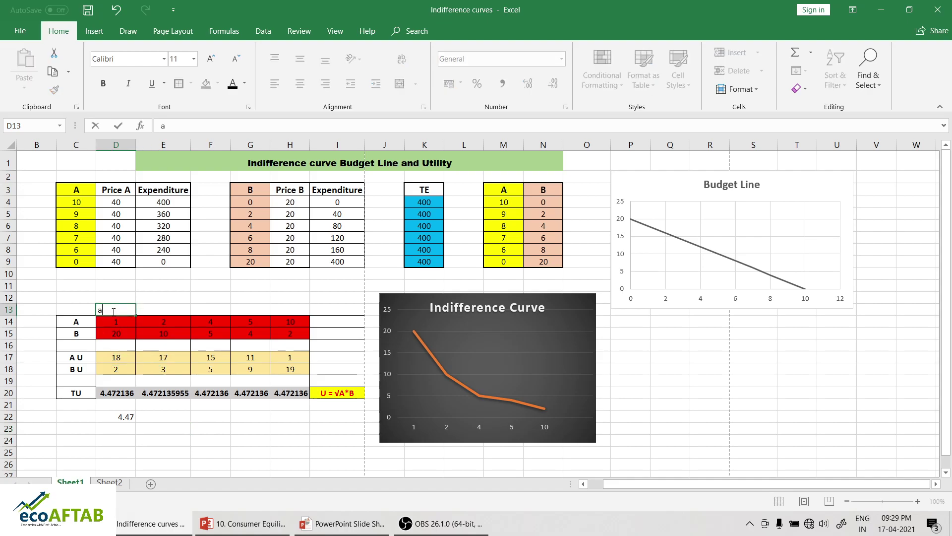
{"action": "key", "text": "Tab"}
{"action": "type", "text": "b"}
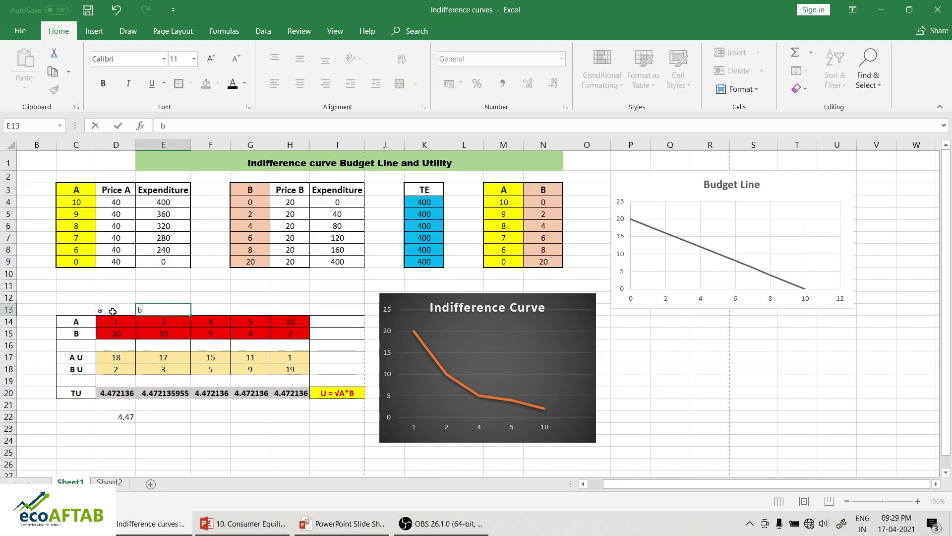
{"action": "key", "text": "Tab"}
{"action": "type", "text": "c"}
{"action": "key", "text": "Tab"}
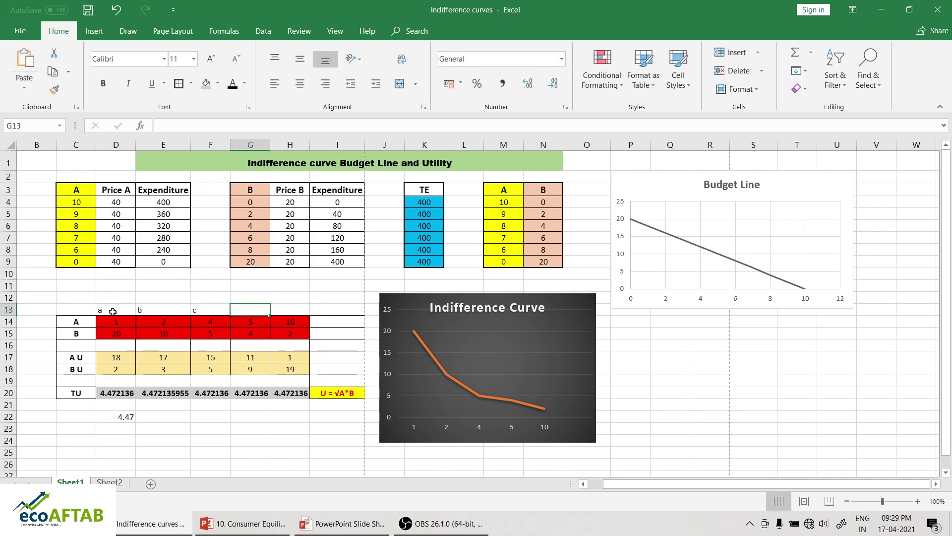
{"action": "type", "text": "d"}
{"action": "key", "text": "Tab"}
{"action": "type", "text": "e"}
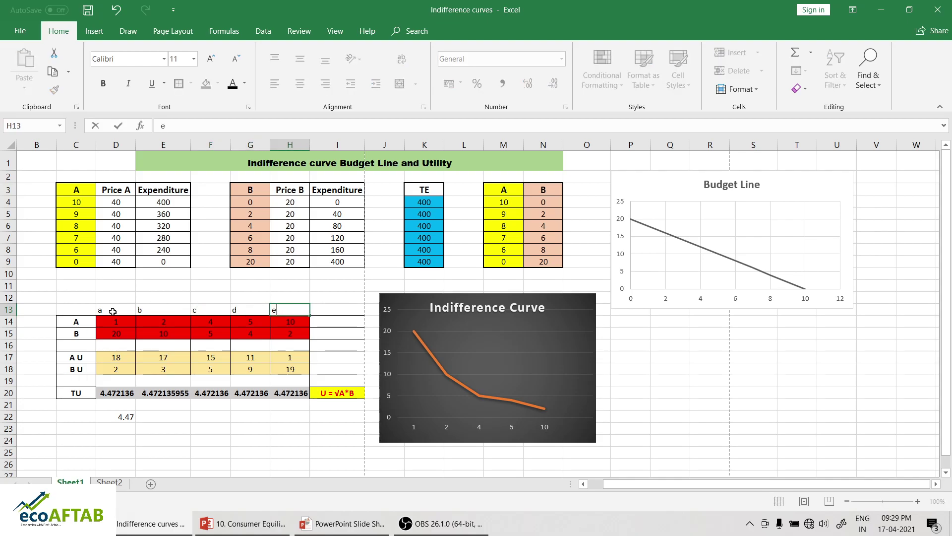
Enter the note "Same" in E22 beside the 4.47 value.
{"action": "left_click", "coordinate": [175, 420]}
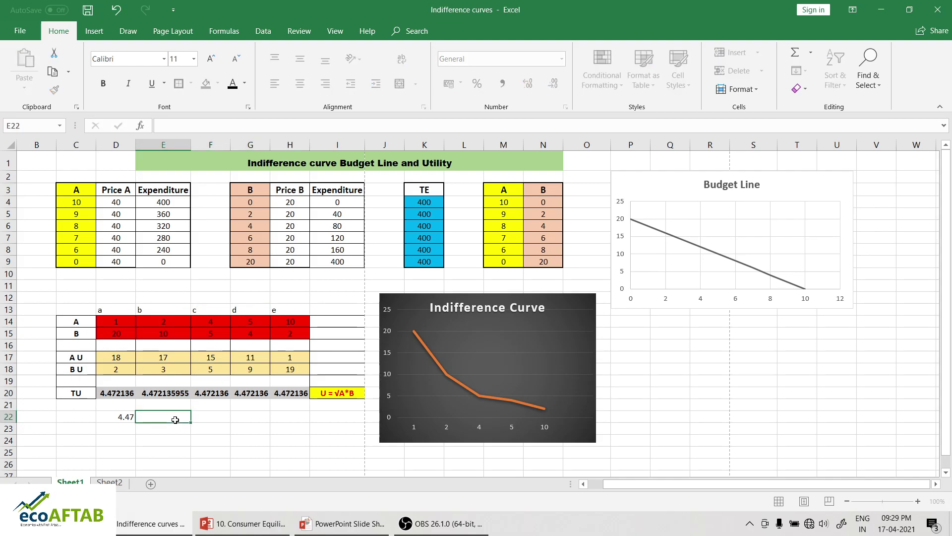
{"action": "type", "text": "SAa"}
{"action": "key", "text": "BackSpace"}
{"action": "key", "text": "BackSpace"}
{"action": "type", "text": "aame"}
{"action": "key", "text": "BackSpace"}
{"action": "key", "text": "BackSpace"}
{"action": "key", "text": "BackSpace"}
{"action": "key", "text": "BackSpace"}
{"action": "type", "text": "me"}
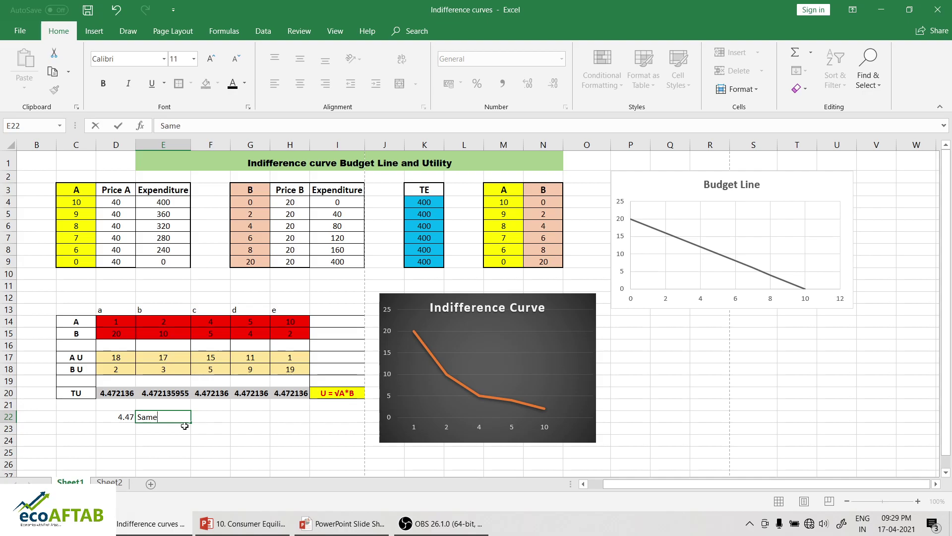
{"action": "left_click", "coordinate": [199, 428]}
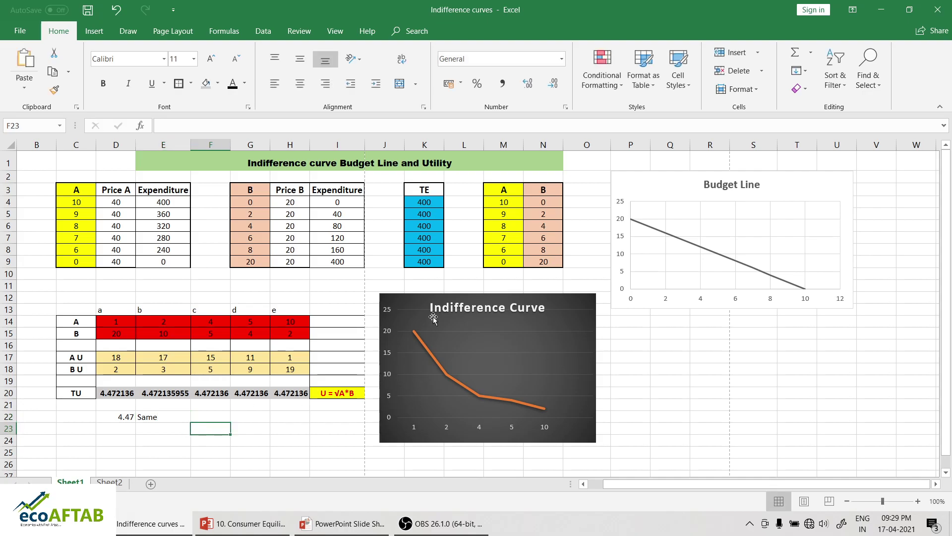
Minimise the workbook to return to the PowerPoint slide show and advance to the next slide.
{"action": "mouse_move", "coordinate": [480, 397]}
{"action": "mouse_move", "coordinate": [413, 342]}
{"action": "left_click", "coordinate": [158, 430]}
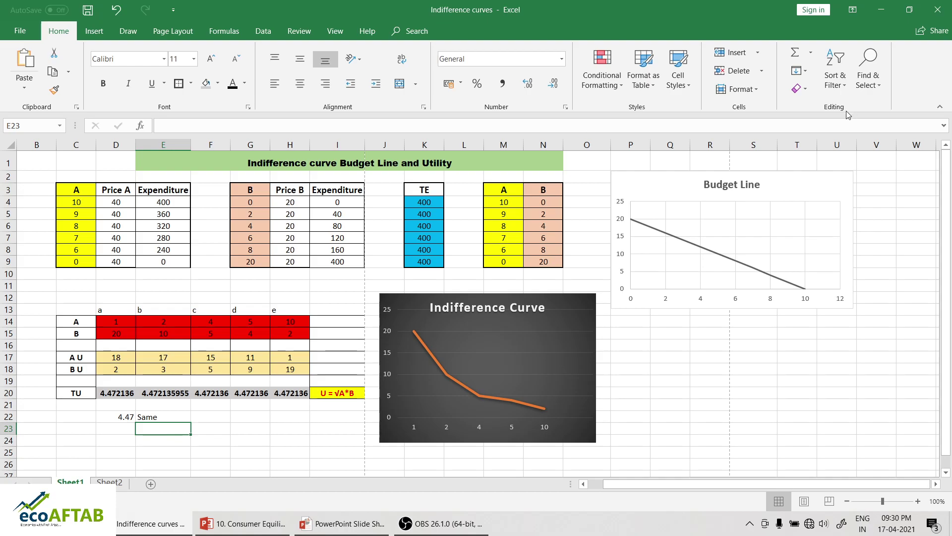
{"action": "left_click", "coordinate": [882, 10]}
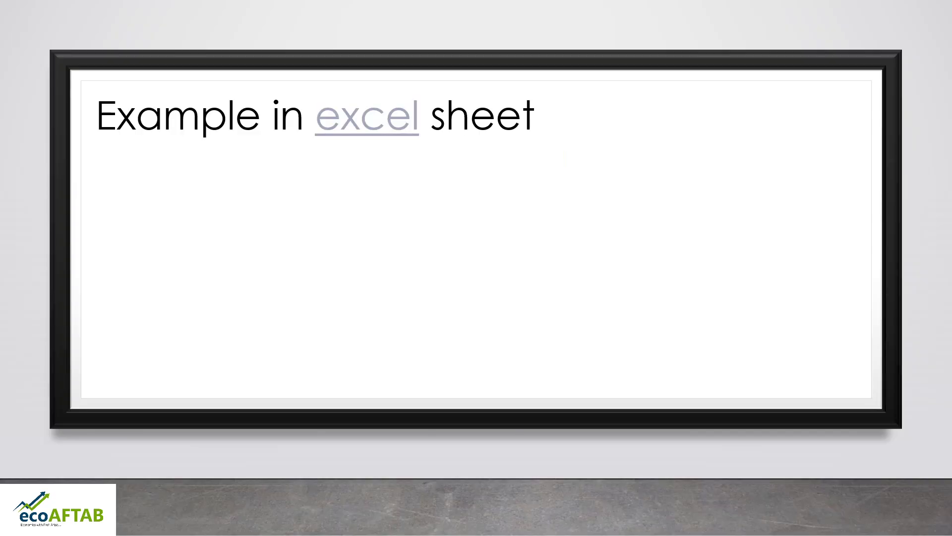
{"action": "key", "text": "Right"}
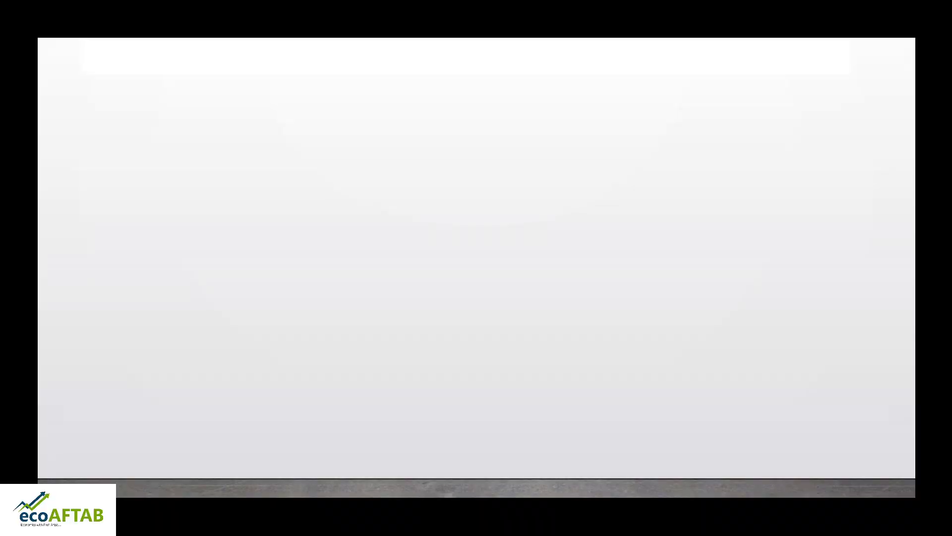